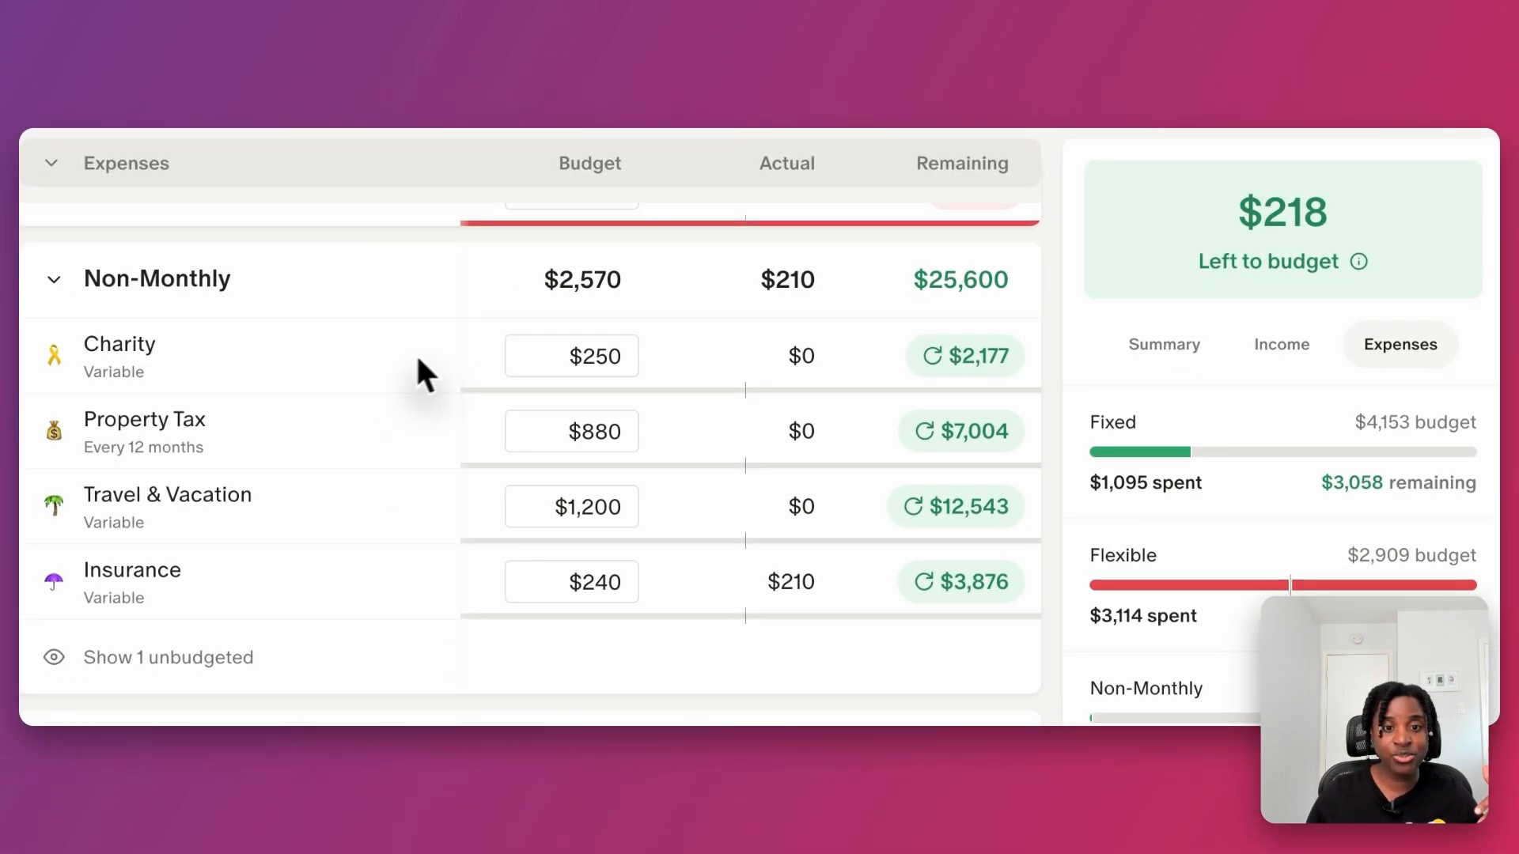
Examine the rollover fund settings of the Charity category, and close them without changes
mouse_move(424, 353)
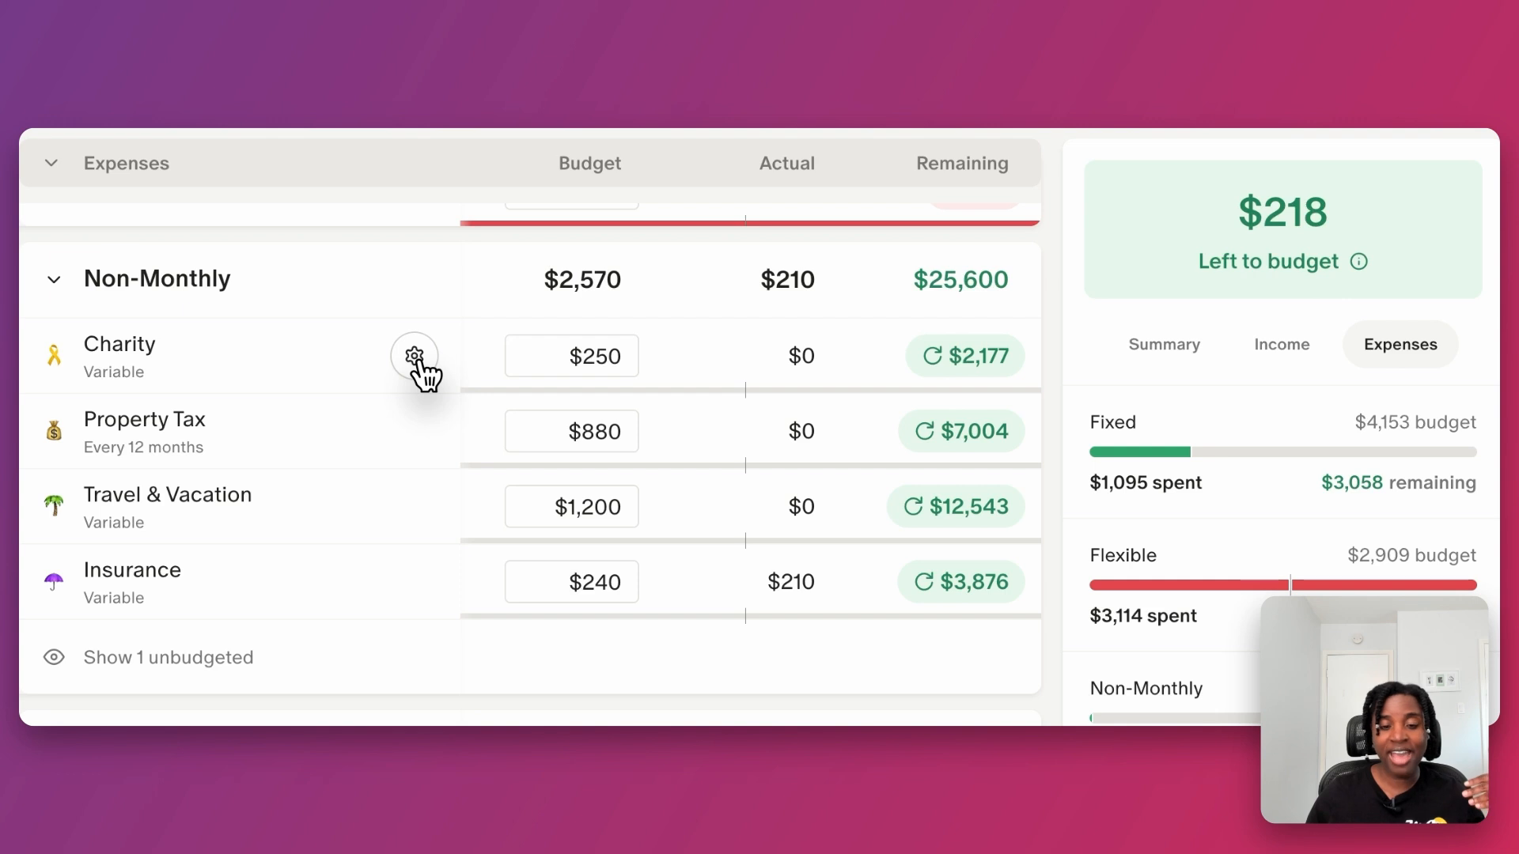
left_click(419, 360)
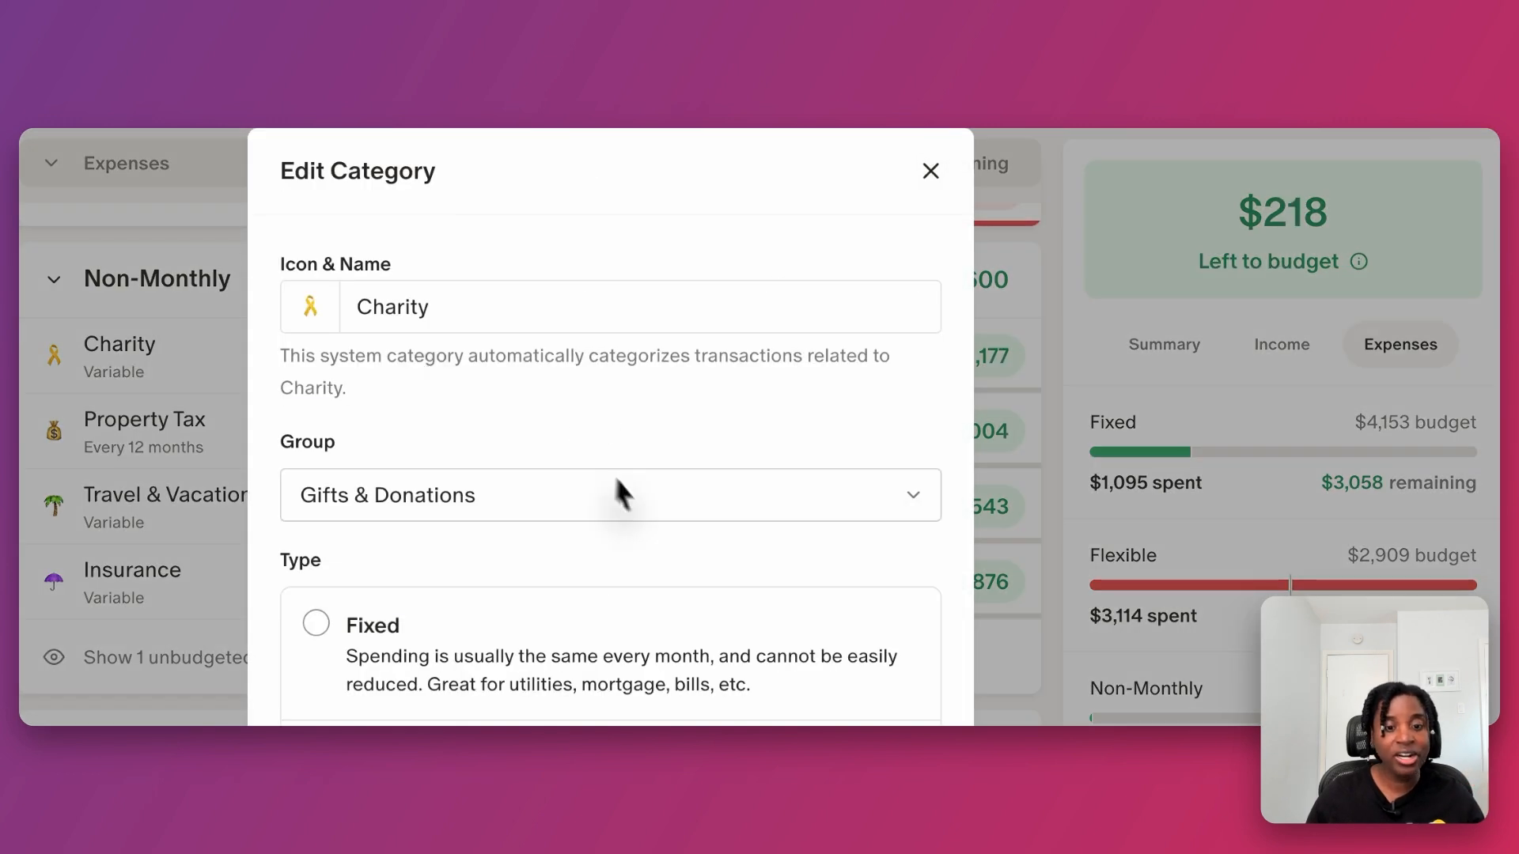
scroll(647, 510, "down", 2)
scroll(648, 500, "down", 5)
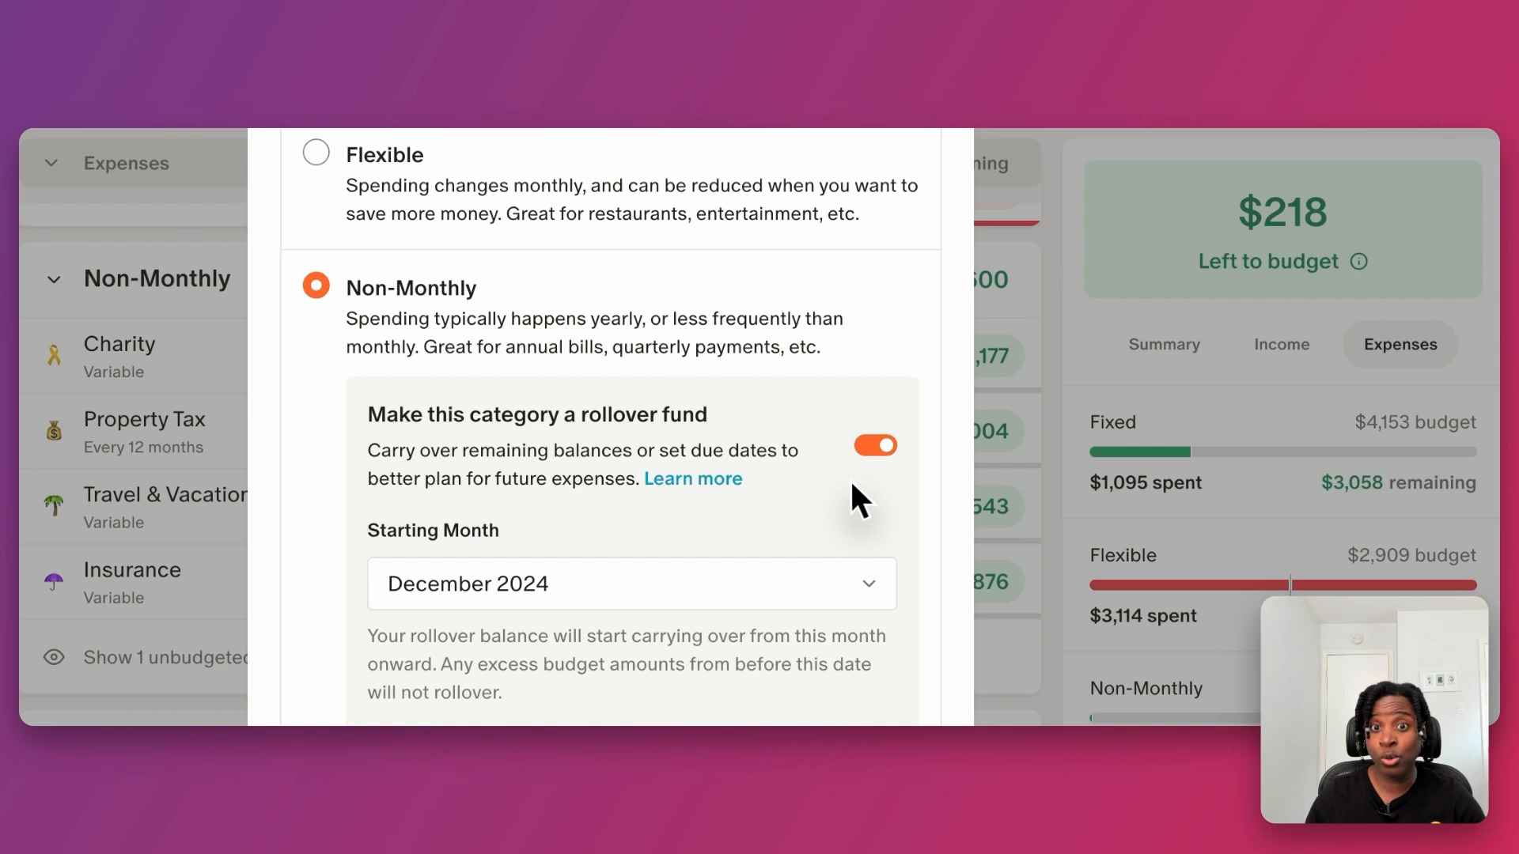
left_click(218, 368)
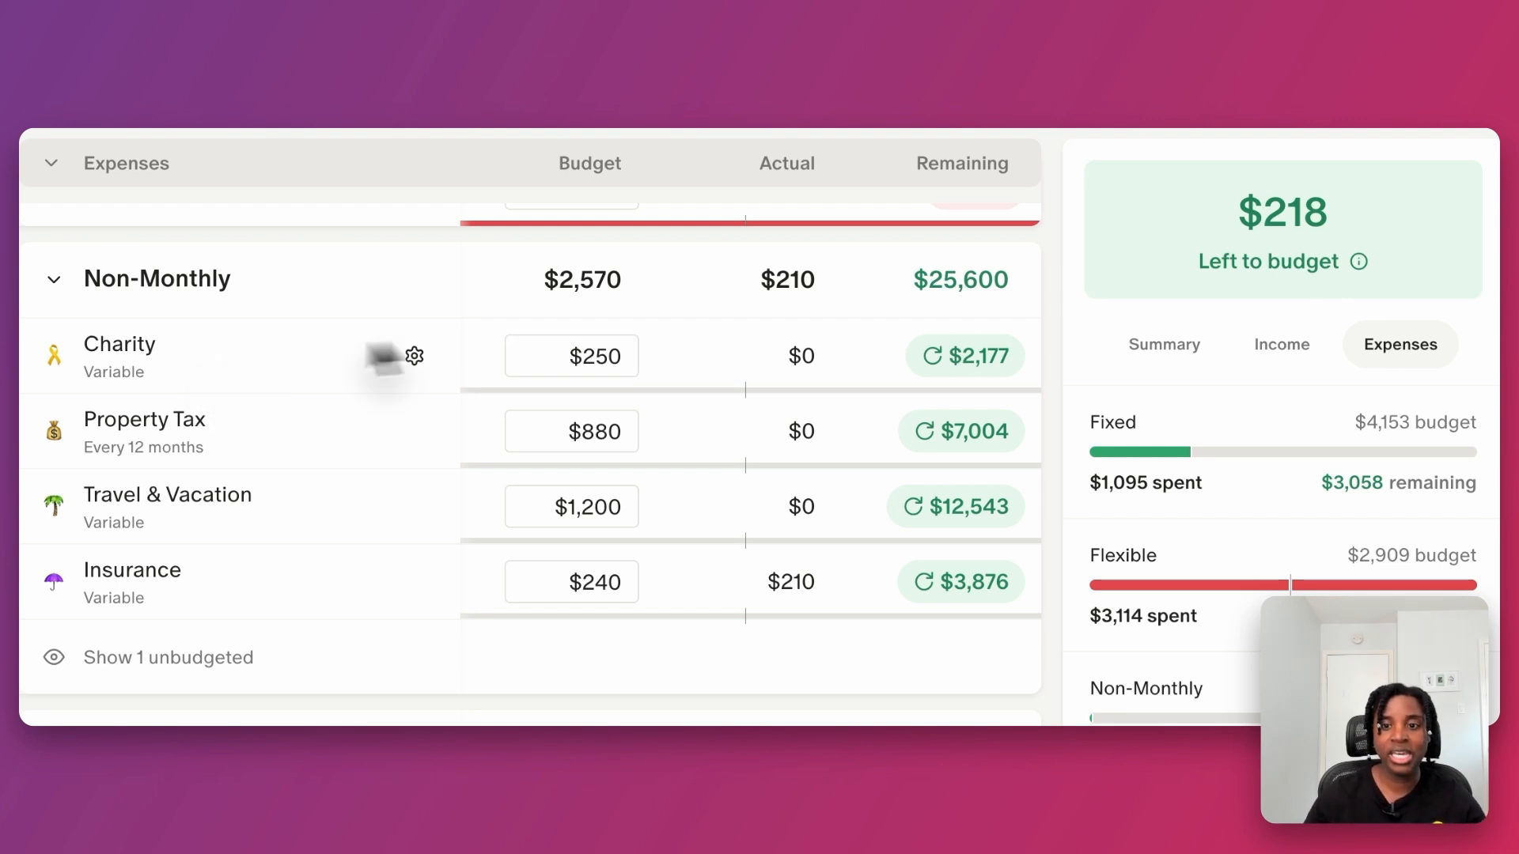
mouse_move(931, 386)
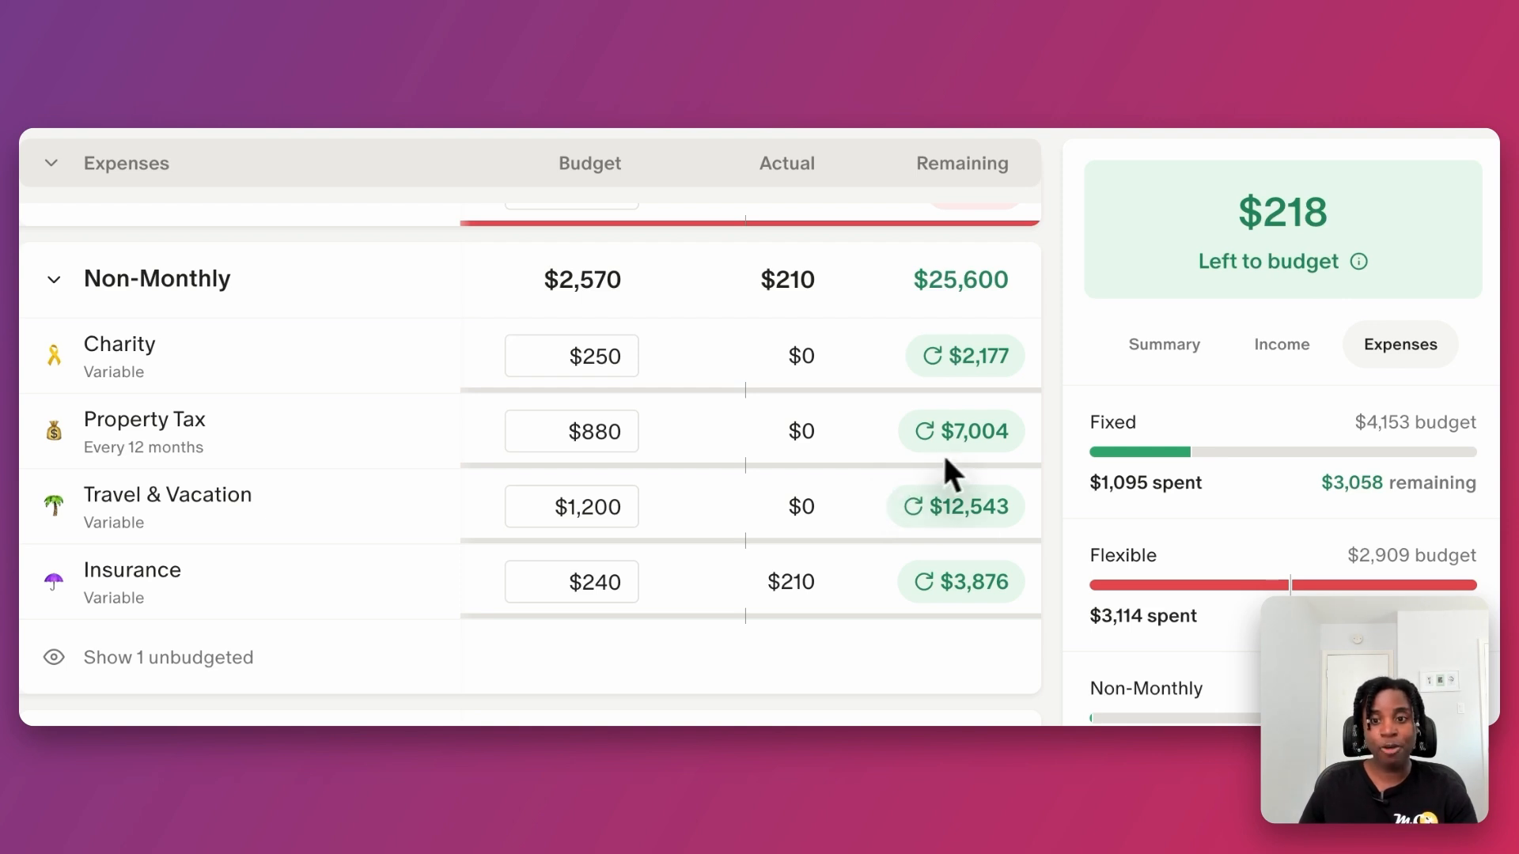
mouse_move(984, 452)
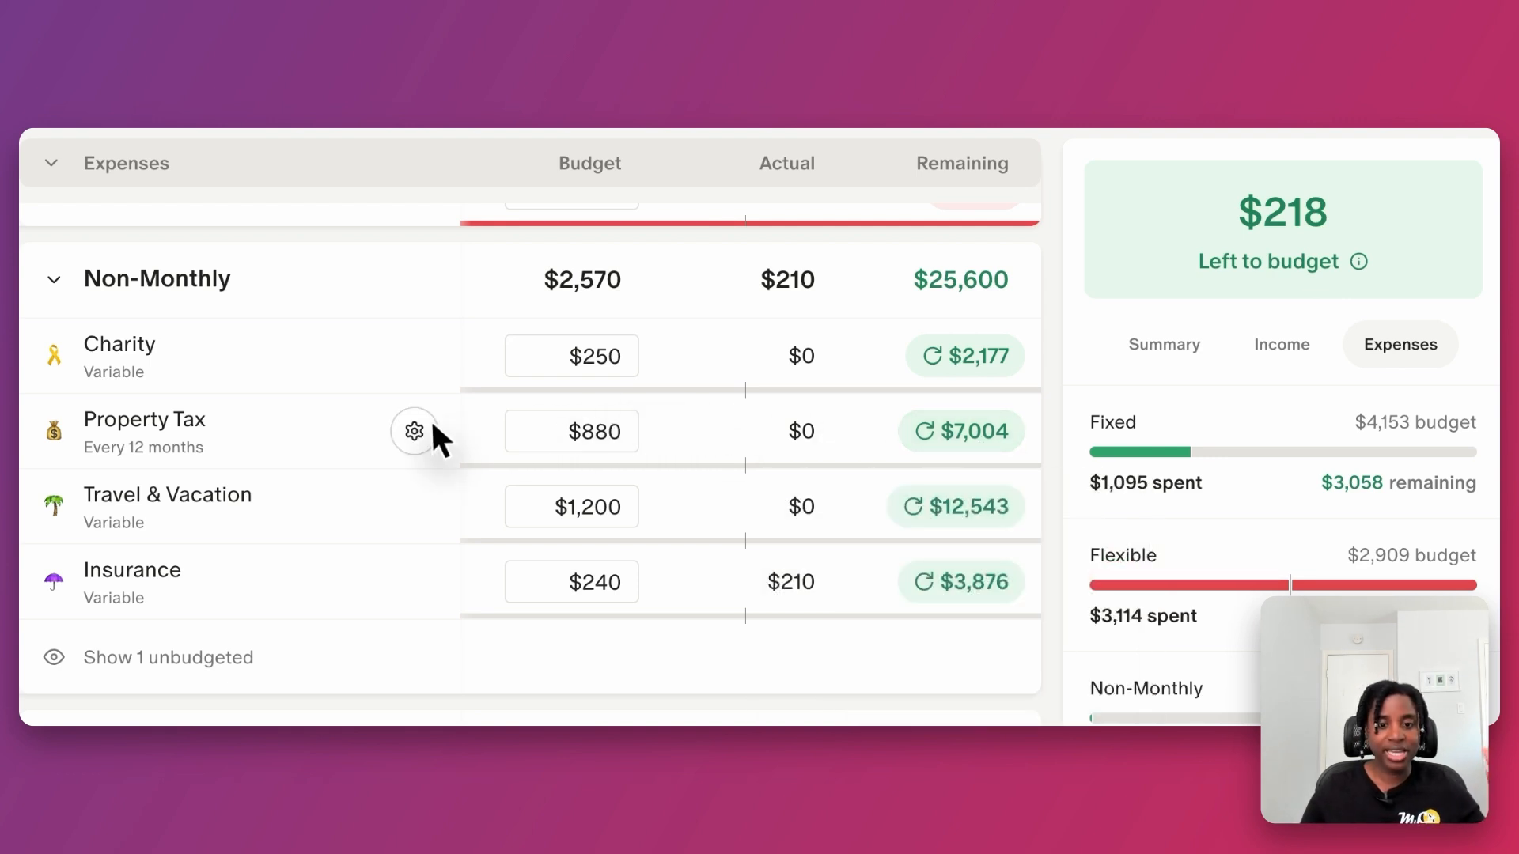
scroll(432, 419, "down", 1)
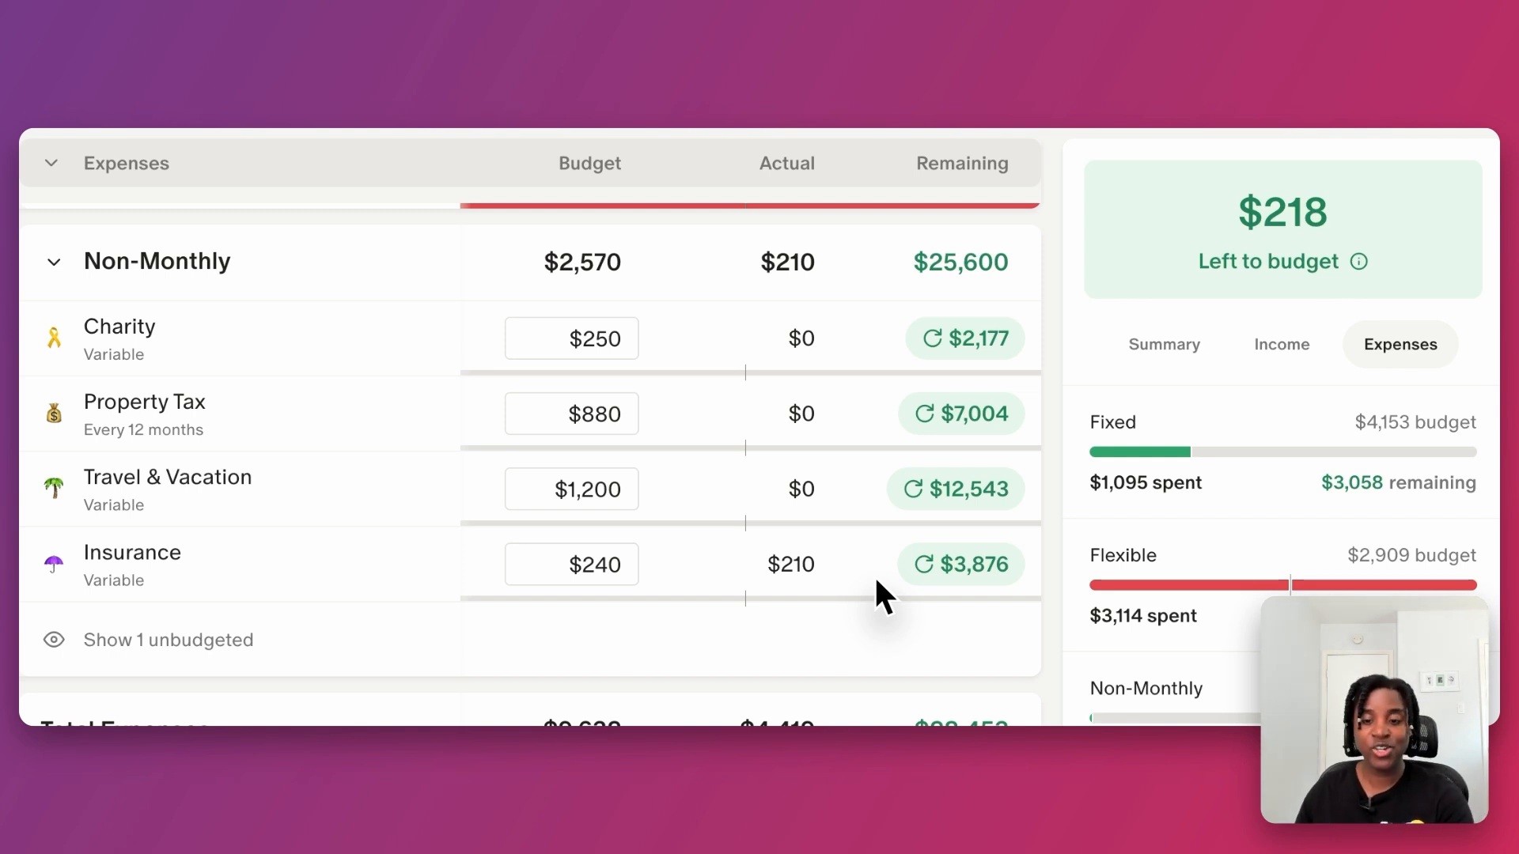
mouse_move(943, 581)
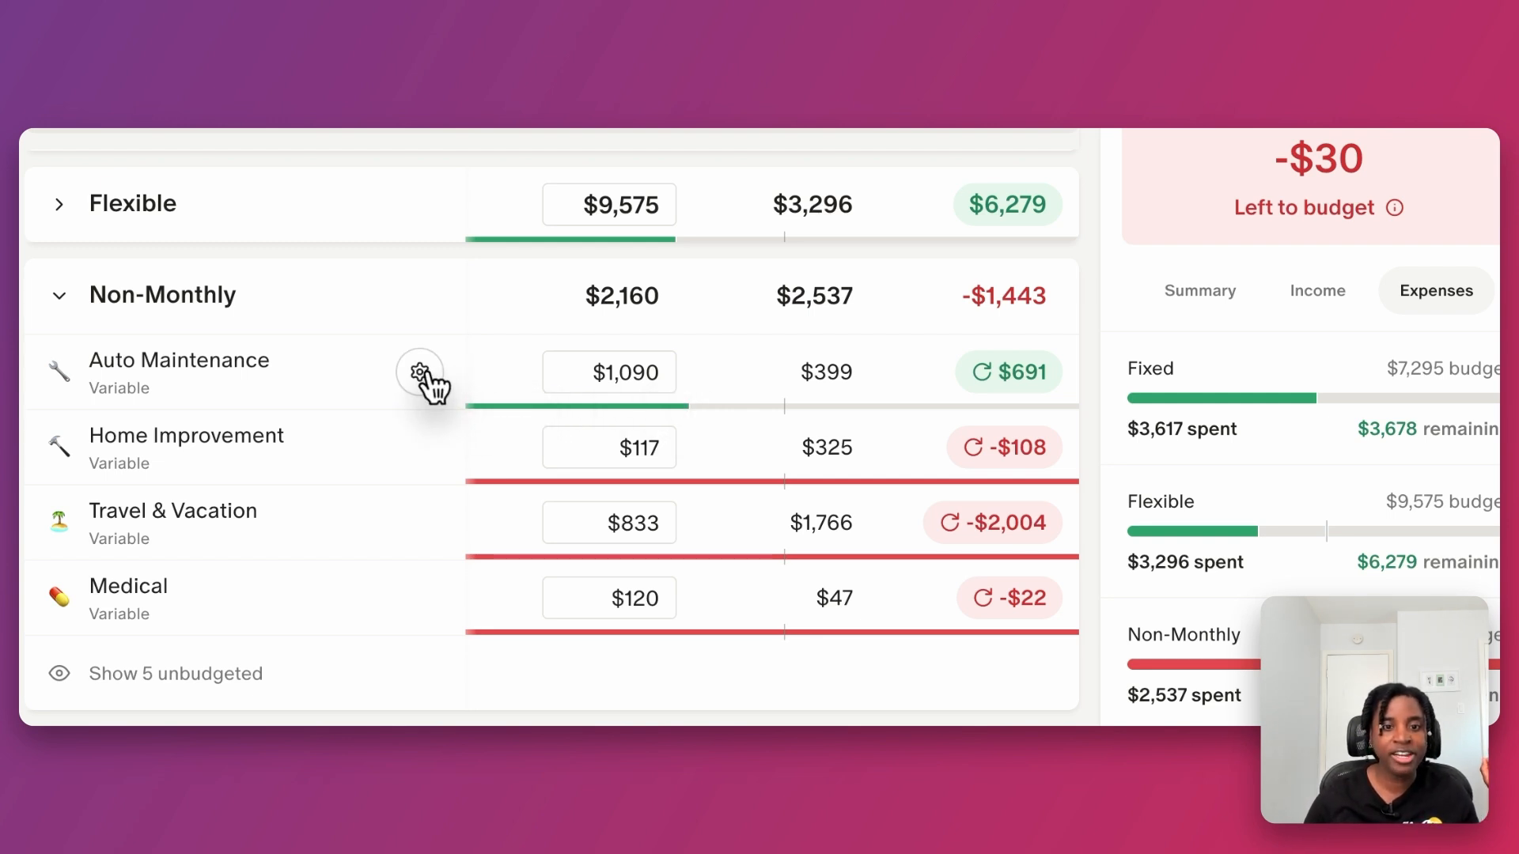
Turn off the rollover fund for the Auto Maintenance category, save it and confirm removing its rollovers
left_click(420, 373)
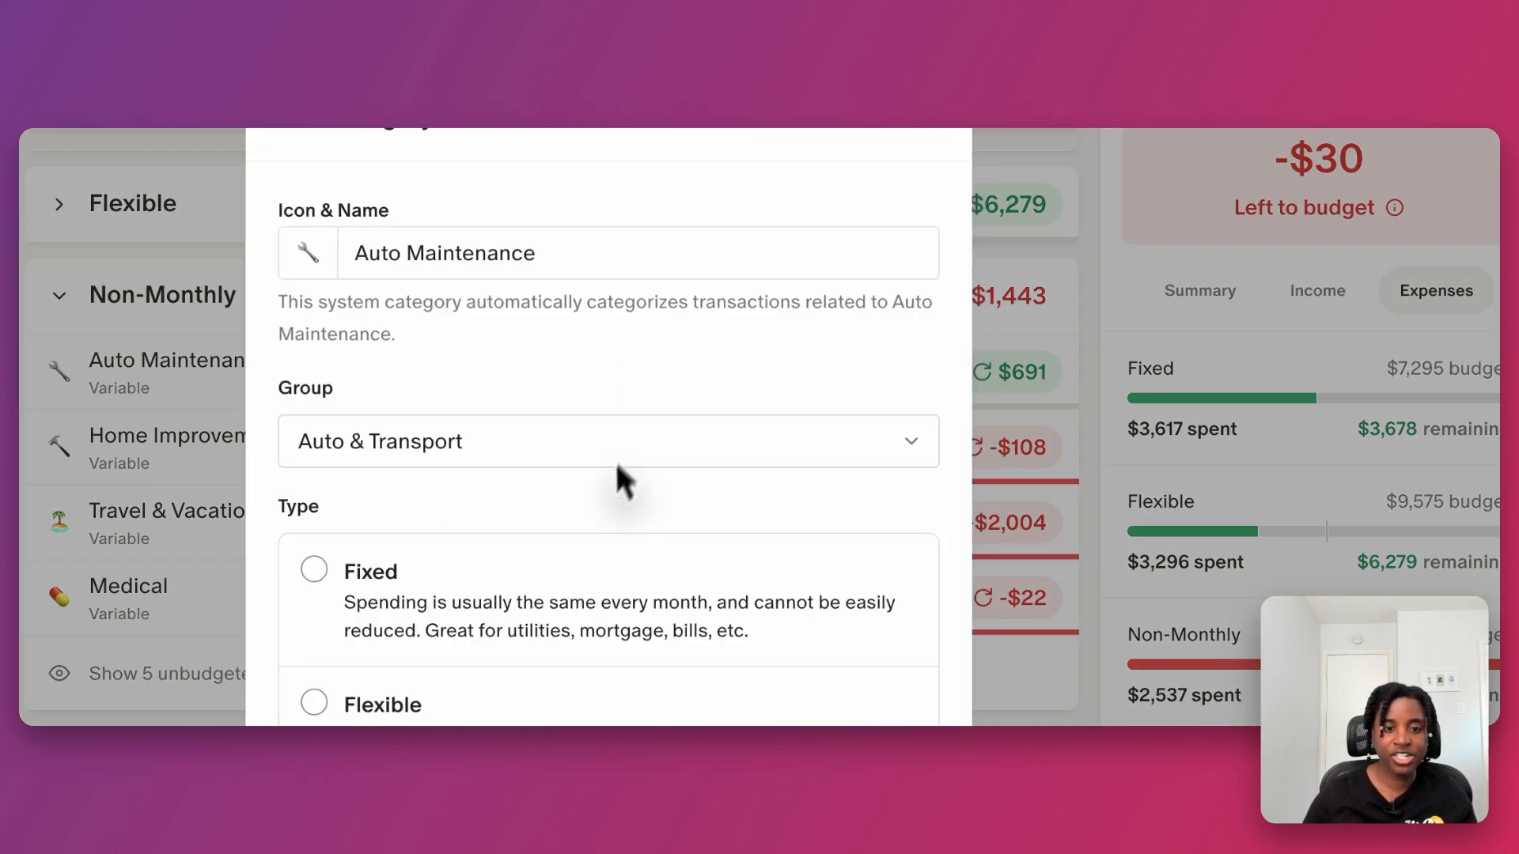
scroll(609, 490, "down", 2)
scroll(606, 512, "down", 3)
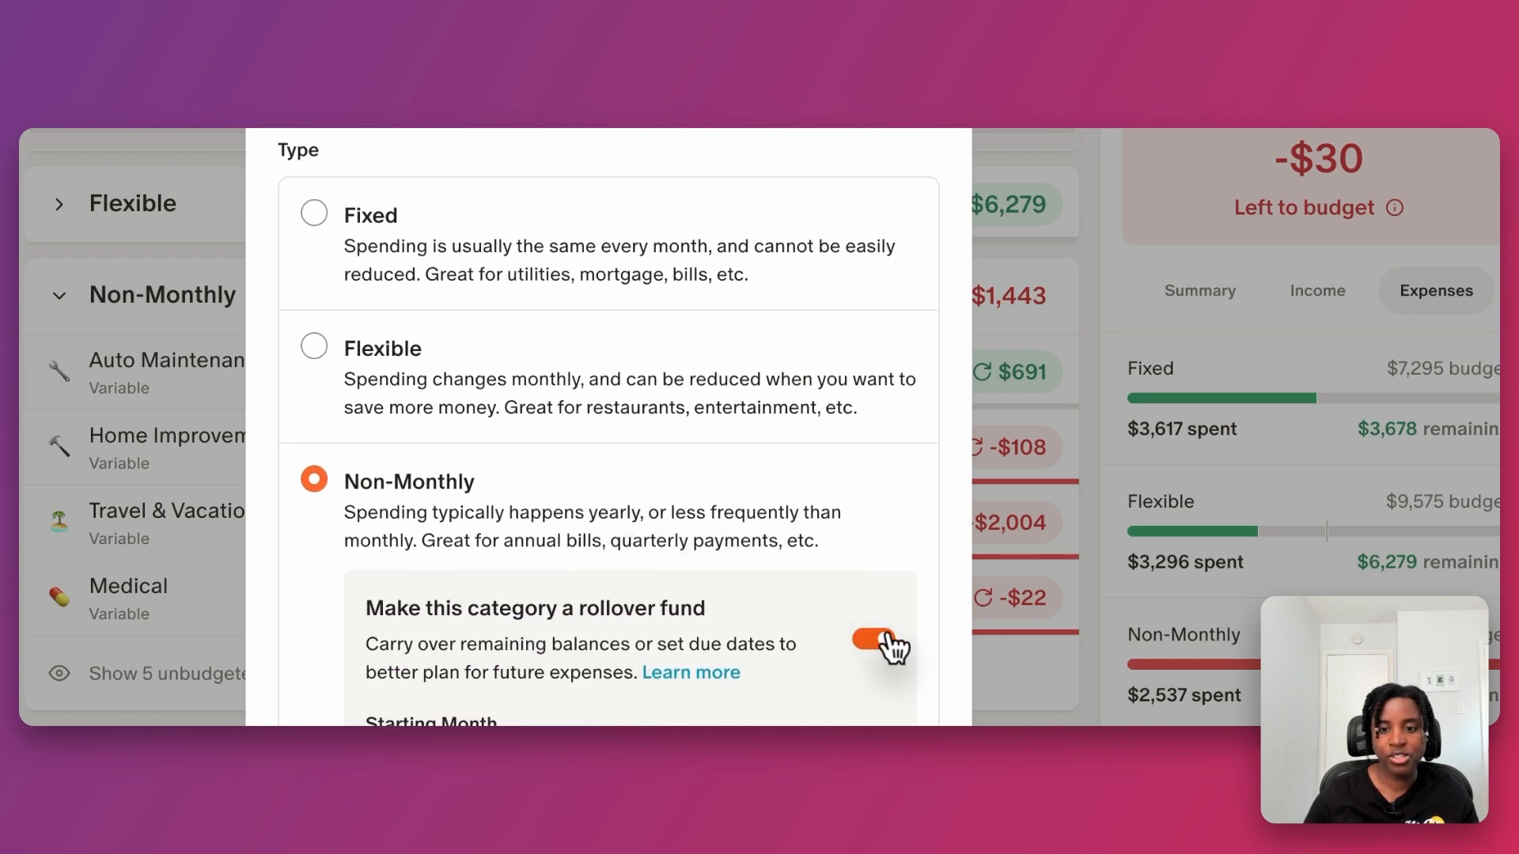
left_click(883, 636)
scroll(888, 633, "down", 1)
left_click(898, 718)
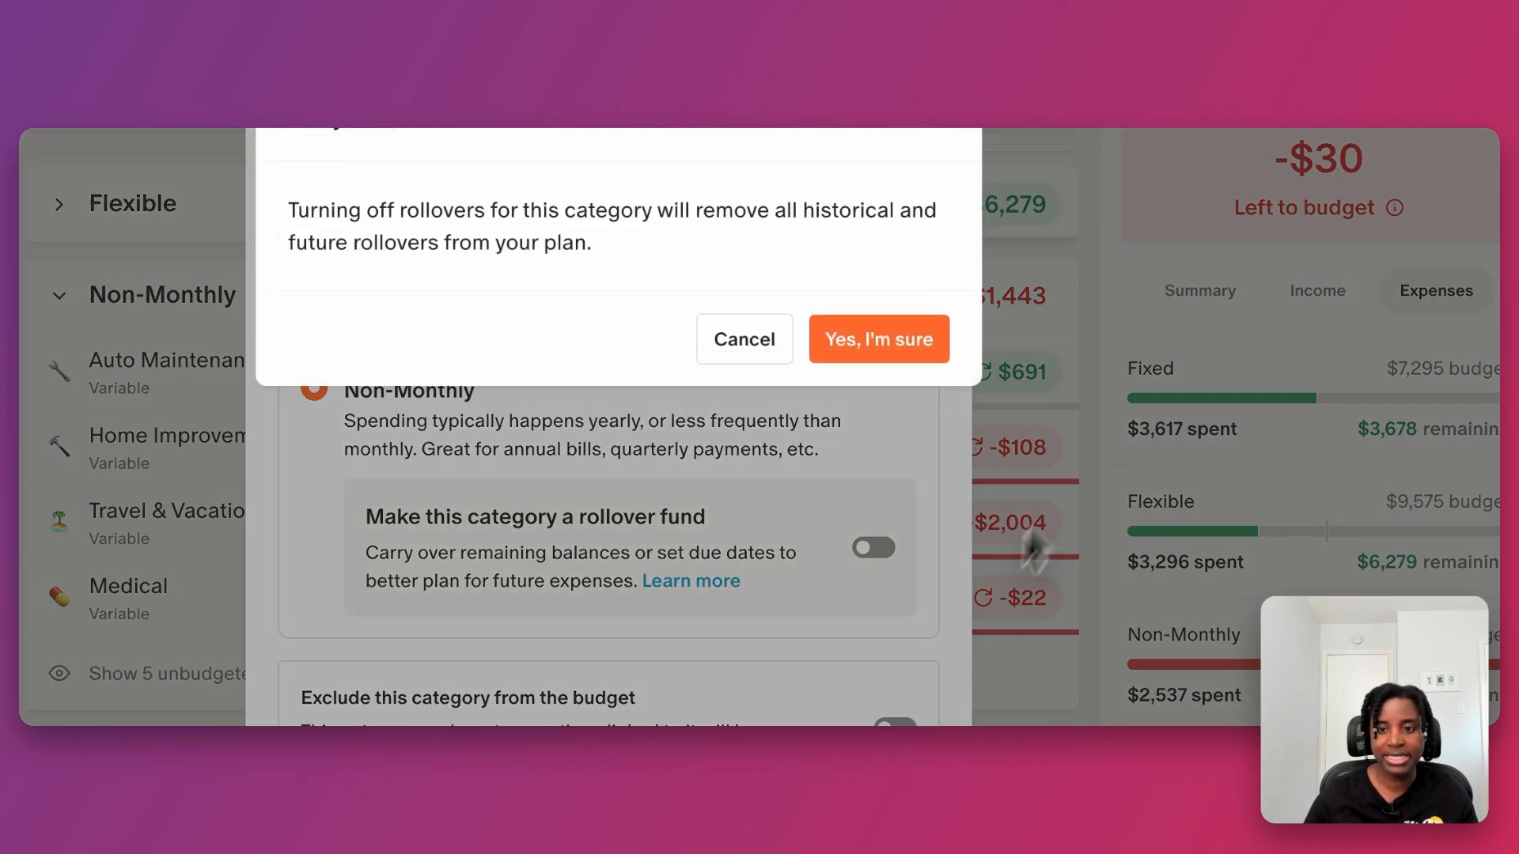
left_click(938, 360)
left_click(1064, 337)
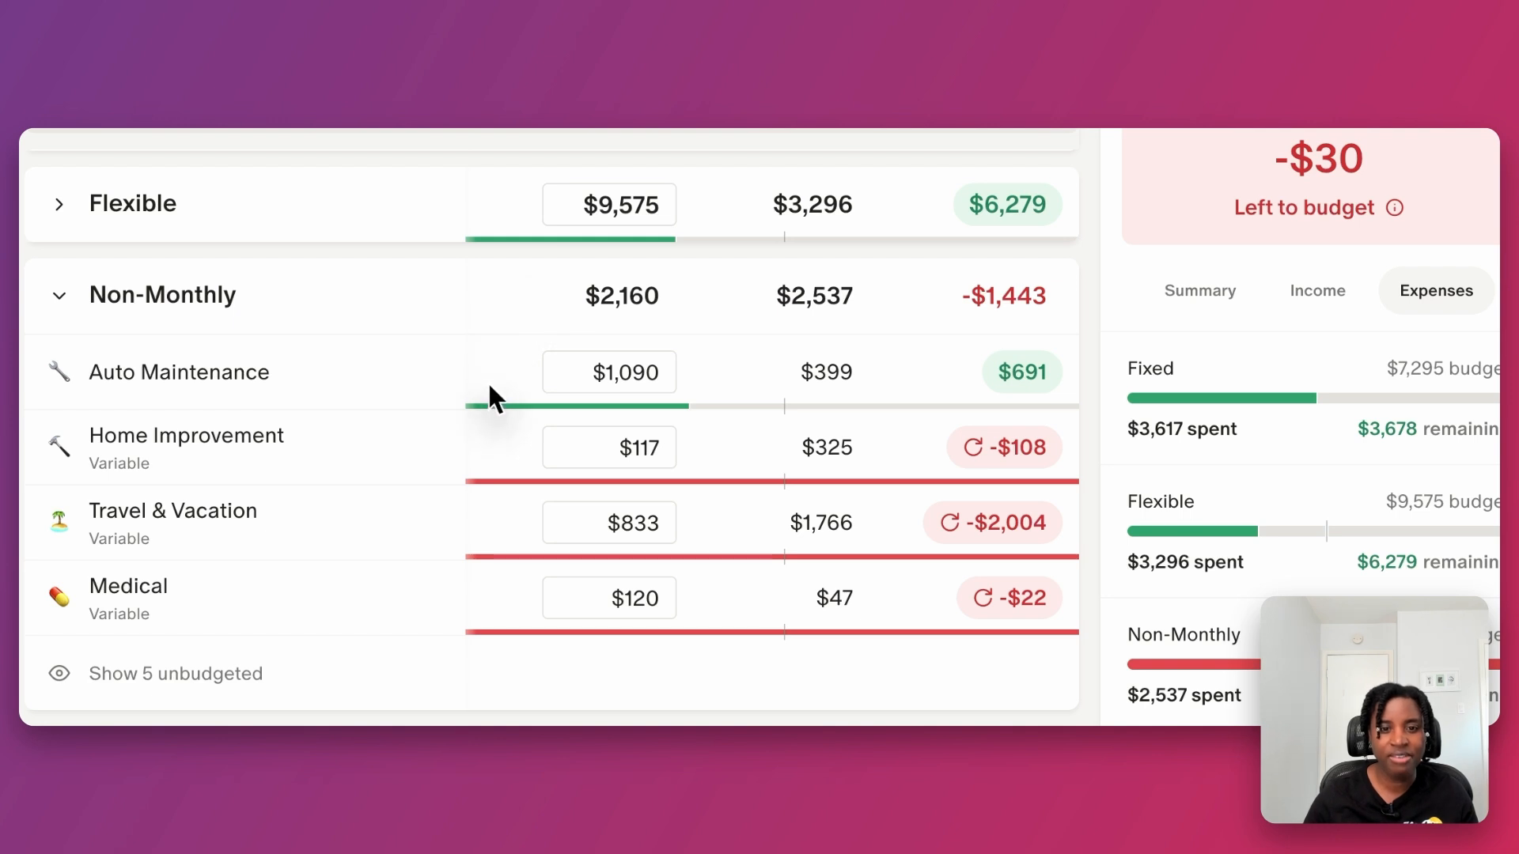
Make Auto Maintenance a rollover fund again, starting April 2025 with a $0.00 balance and variable frequency, and save it
left_click(431, 378)
scroll(554, 427, "down", 5)
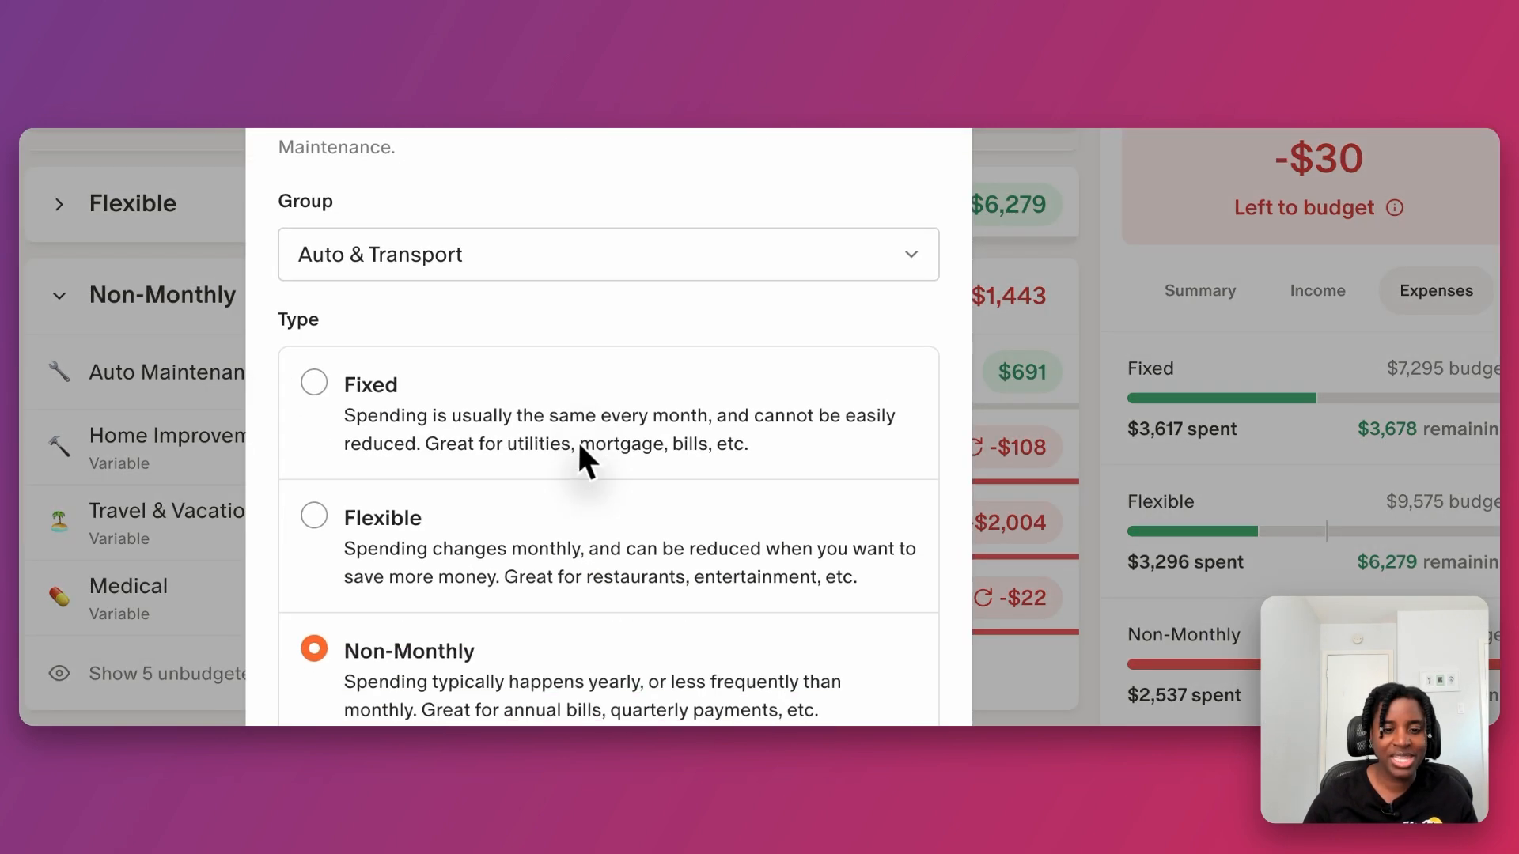
left_click(873, 543)
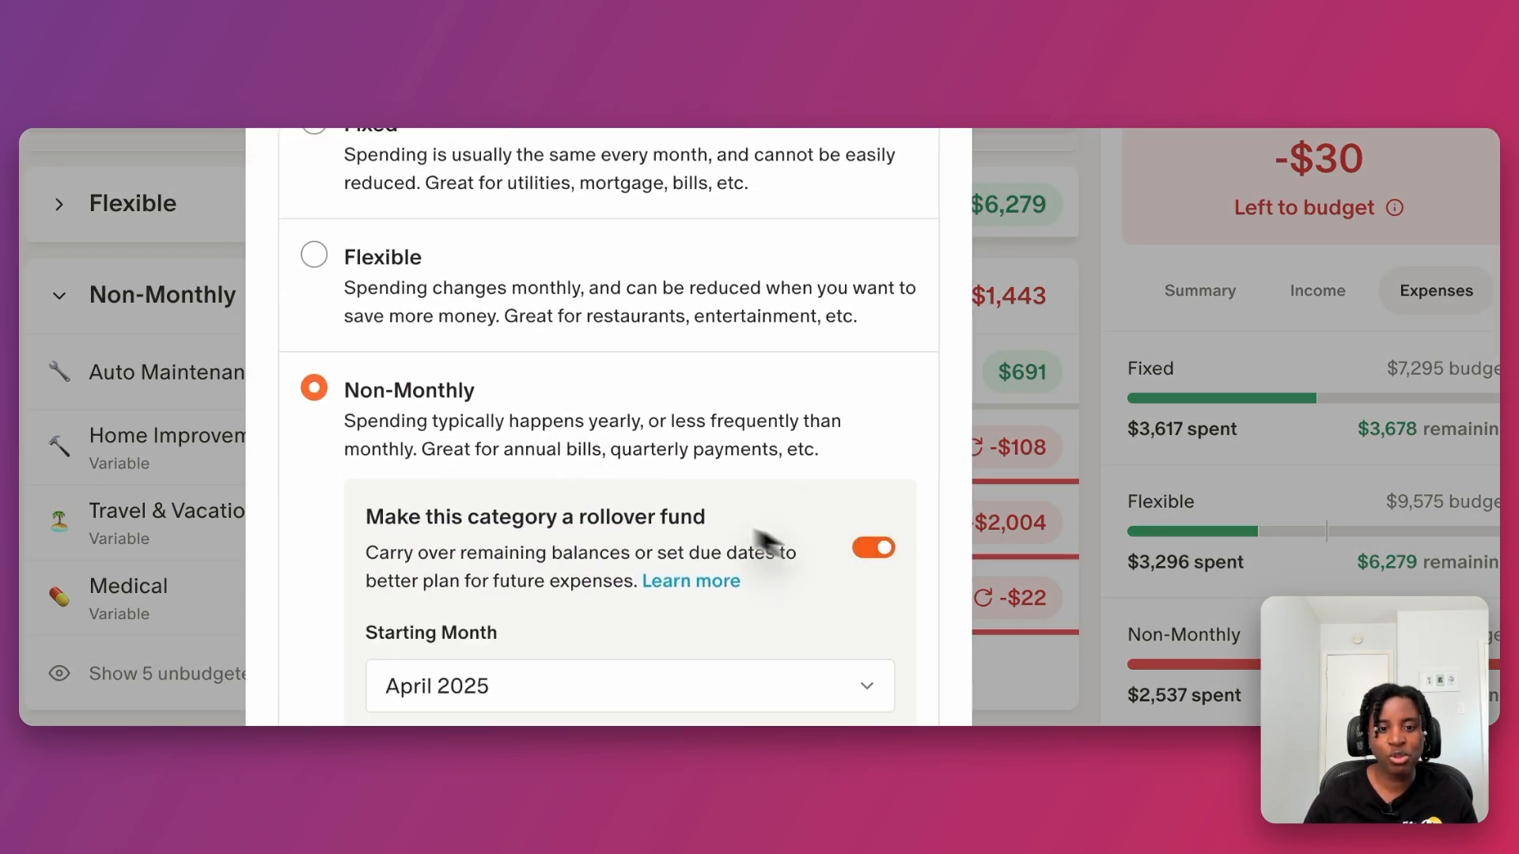
scroll(630, 489, "down", 3)
scroll(629, 482, "down", 3)
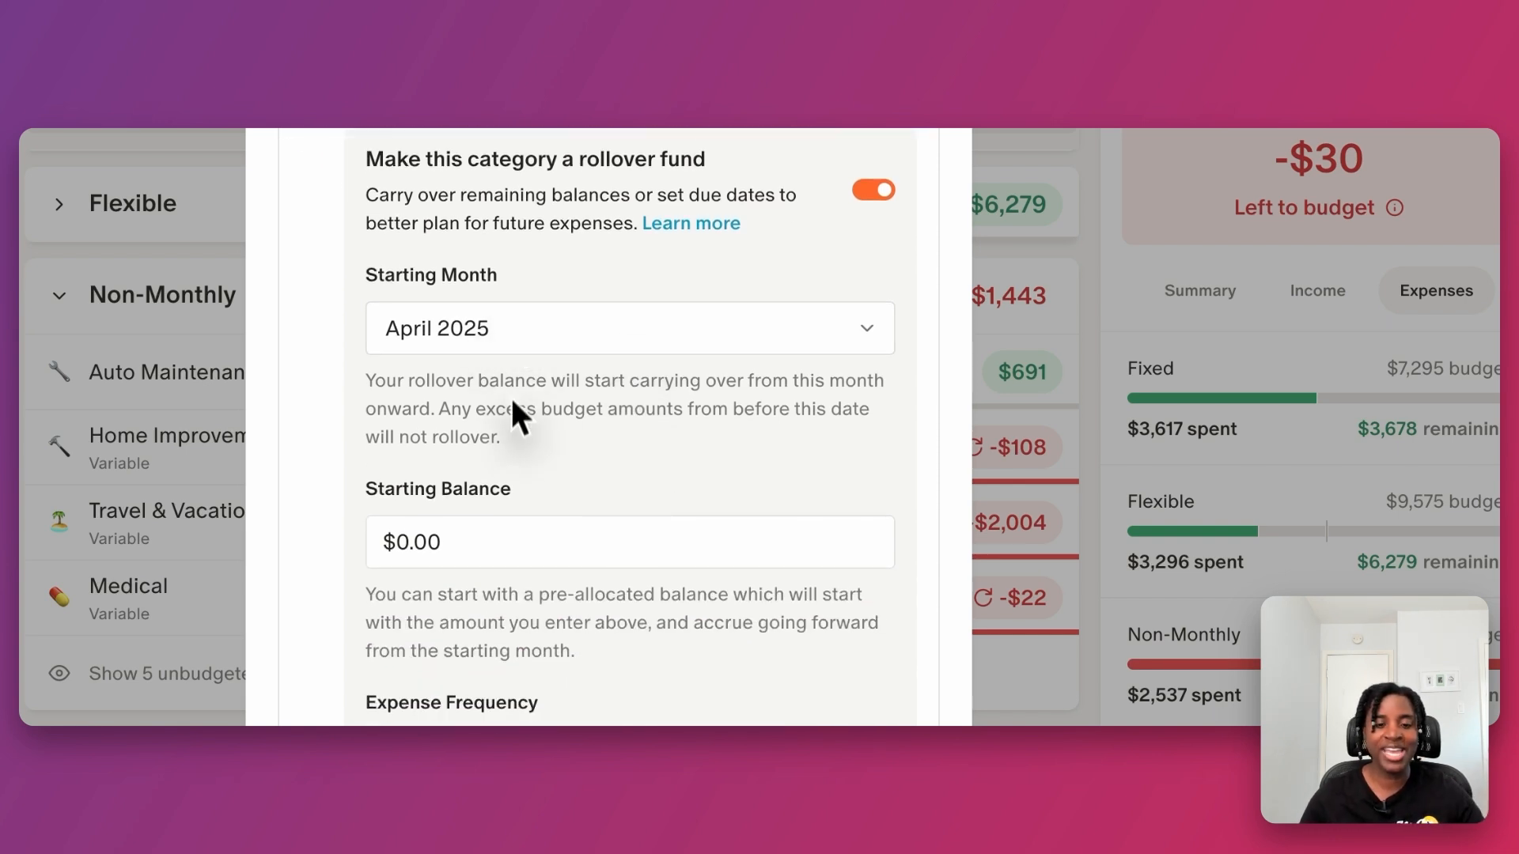
scroll(510, 415, "down", 1)
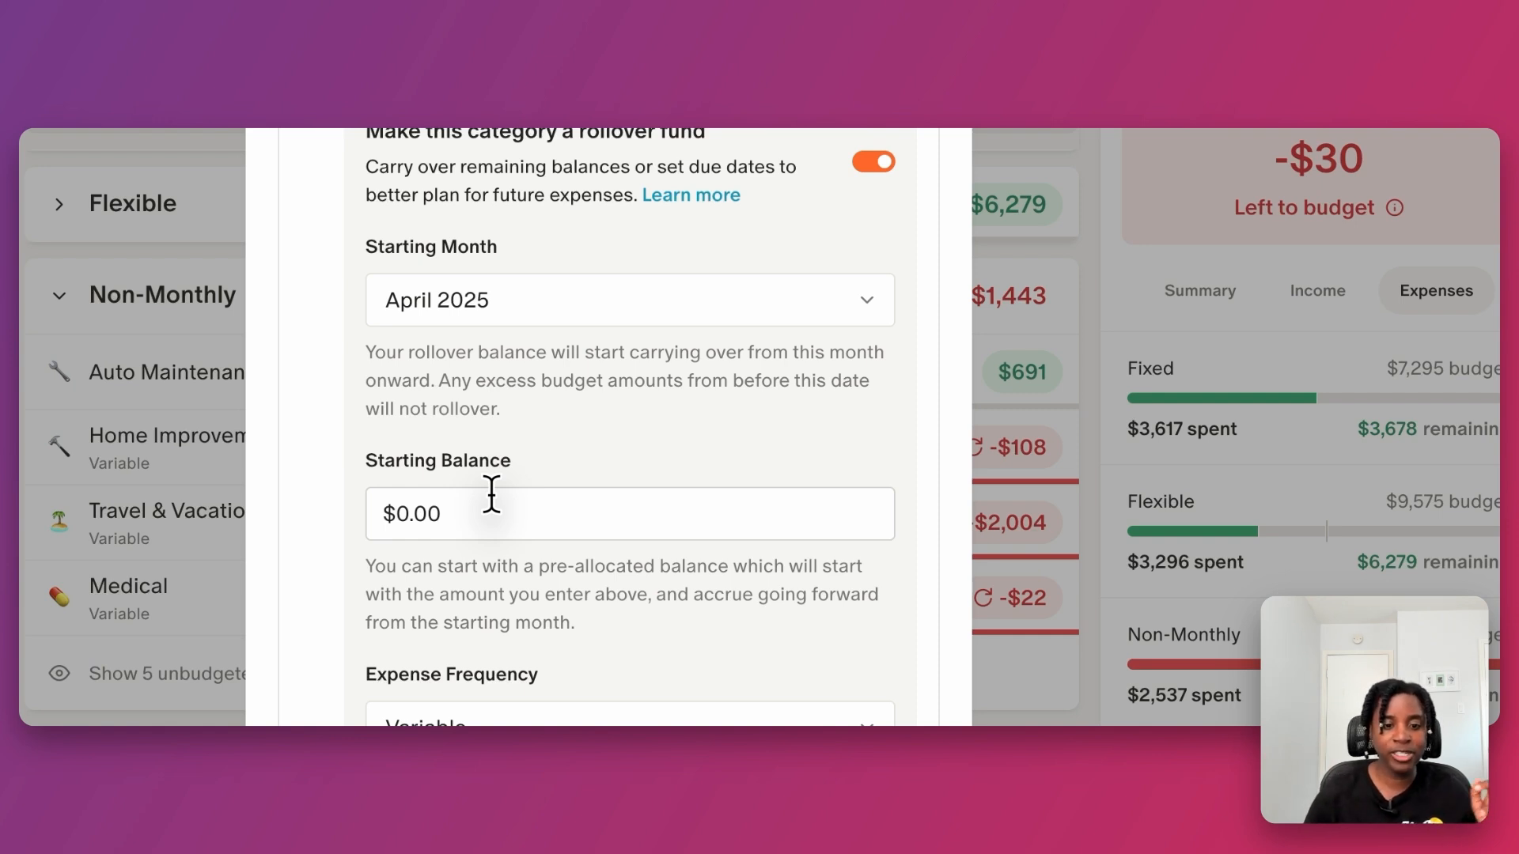
scroll(491, 495, "down", 5)
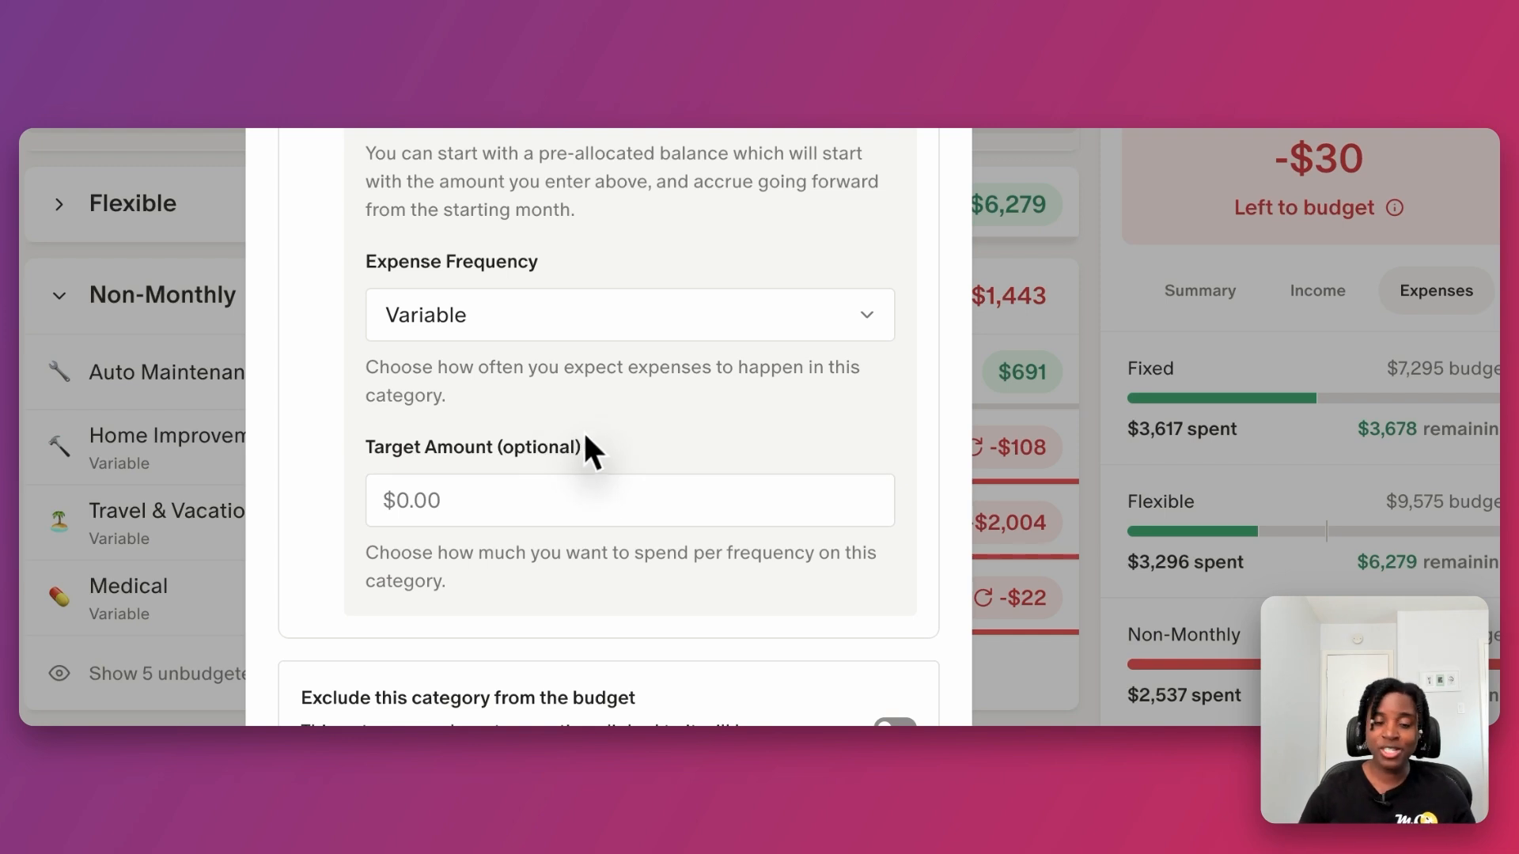
left_click(715, 709)
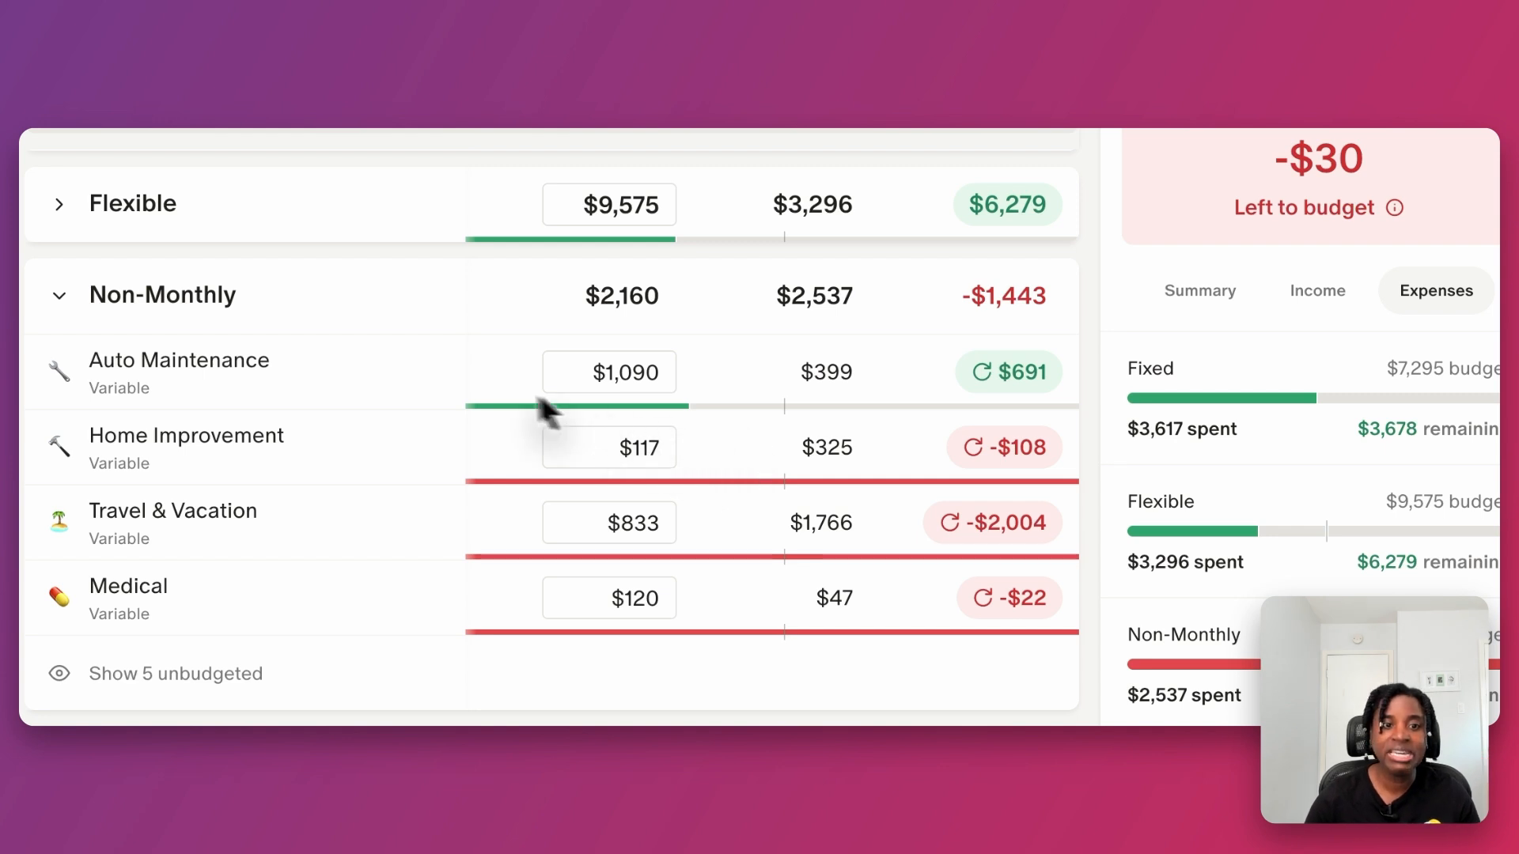
Turn off the rollover fund for the Home Improvement category, save it and confirm removing its rollovers
mouse_move(384, 388)
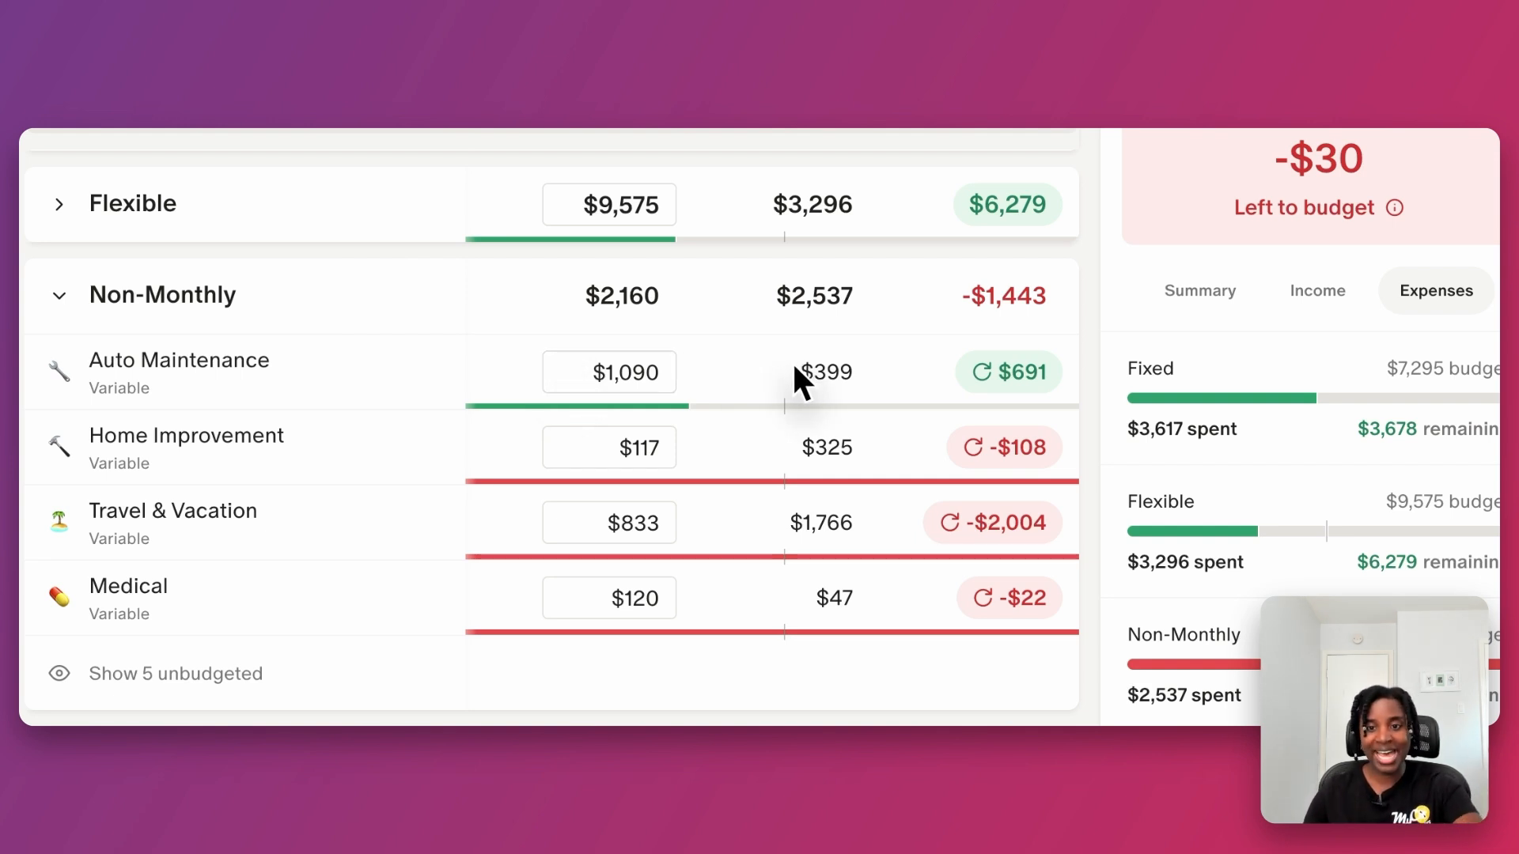
mouse_move(979, 394)
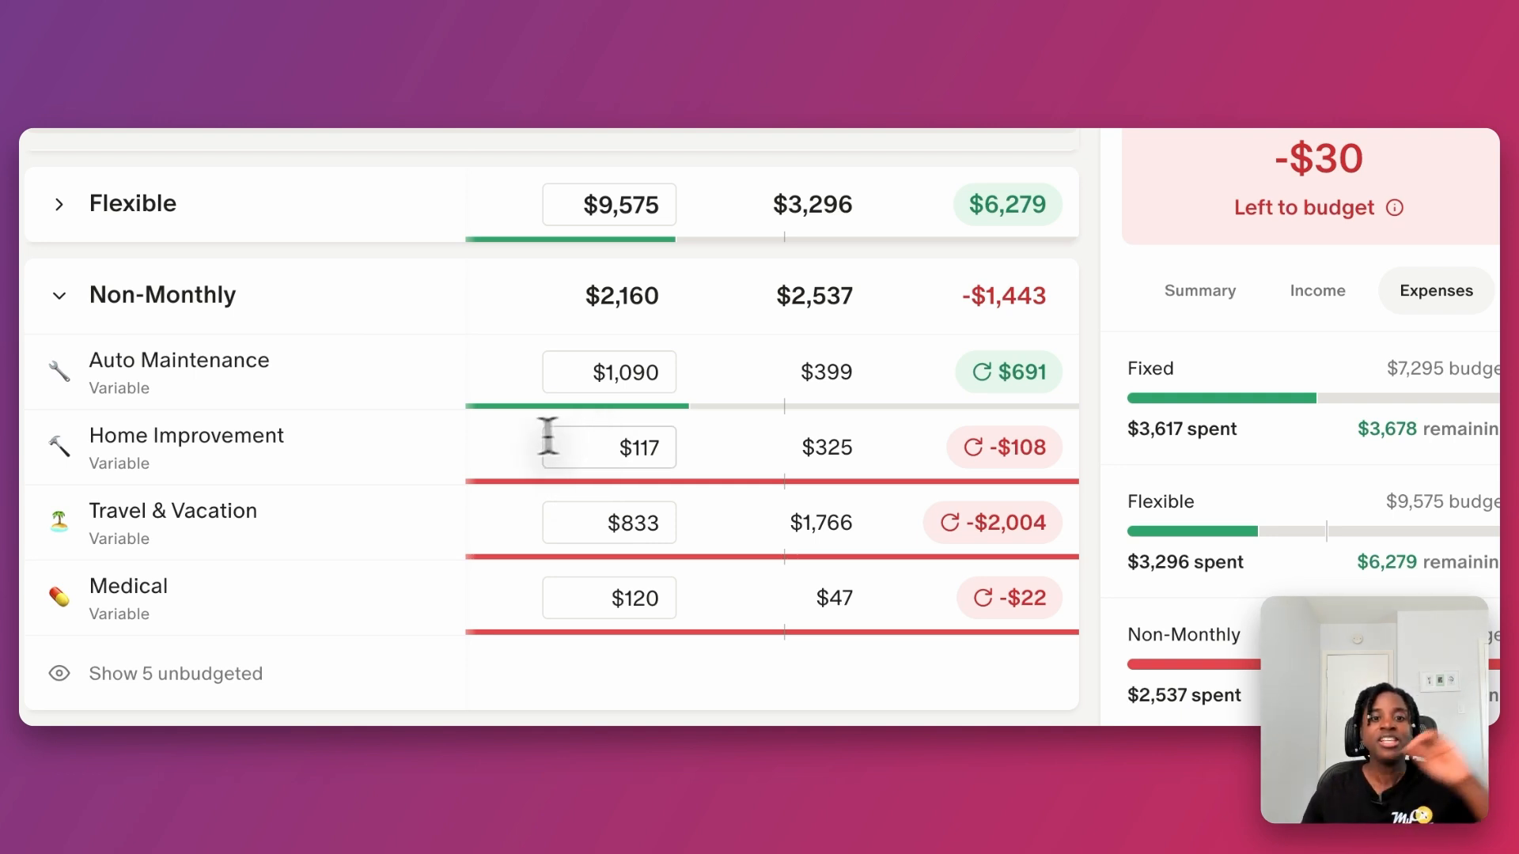
left_click(421, 449)
scroll(551, 518, "down", 5)
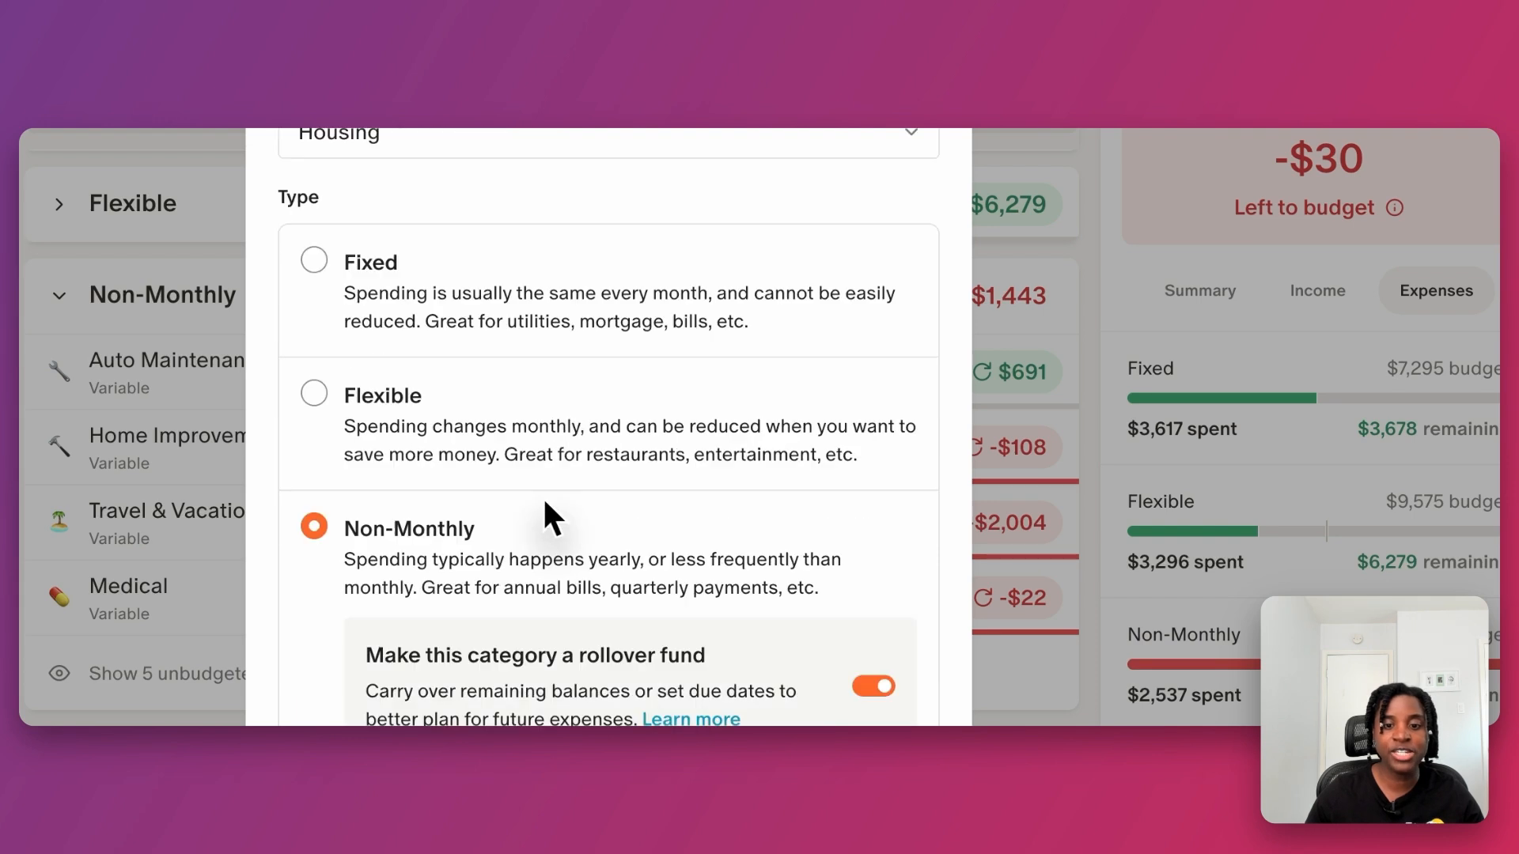
left_click(872, 625)
scroll(766, 616, "down", 1)
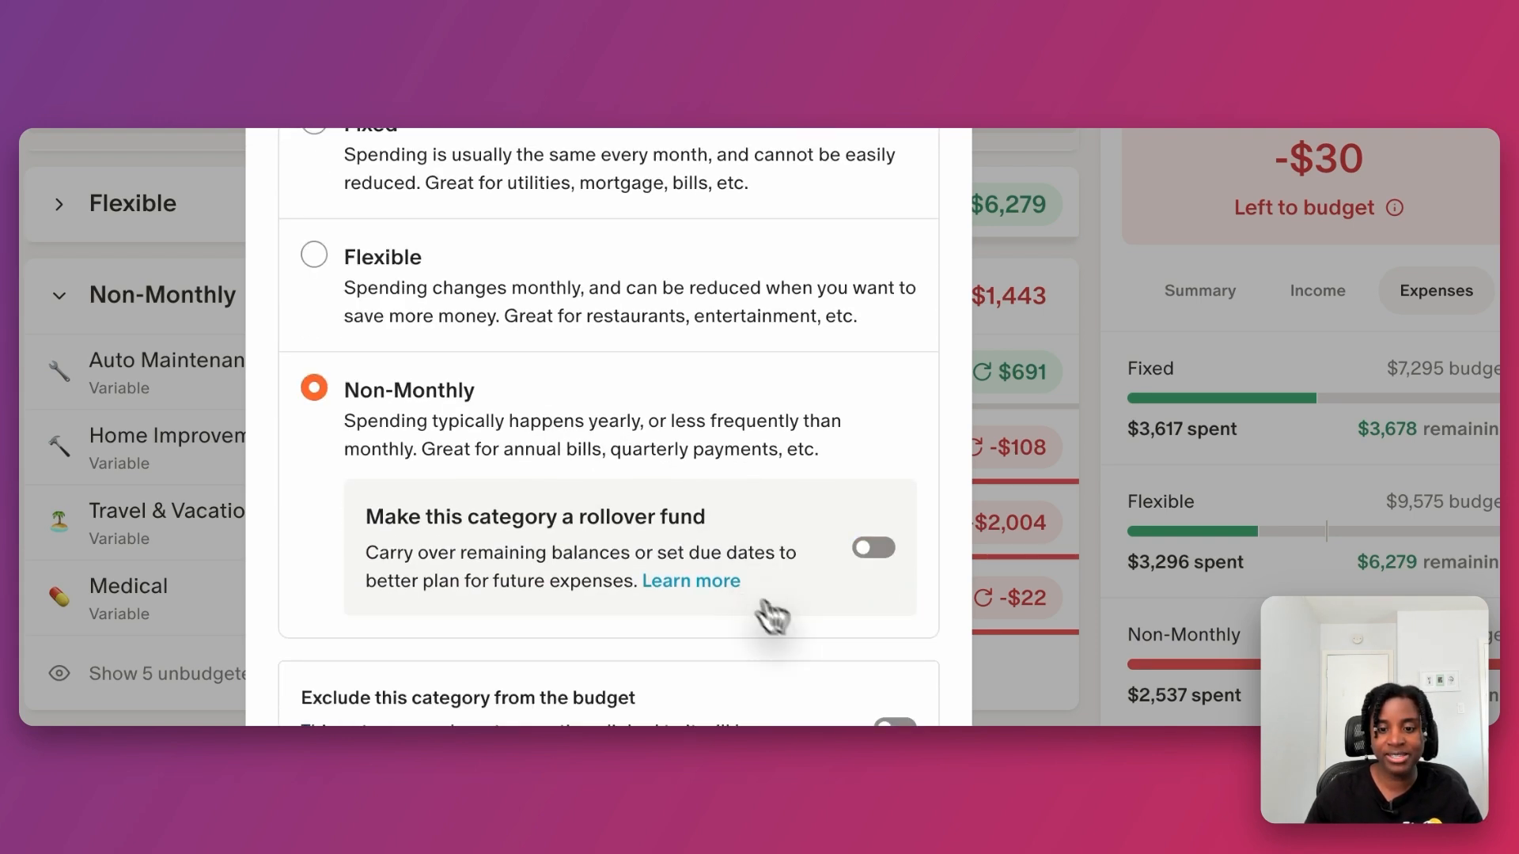
left_click(884, 712)
left_click(924, 358)
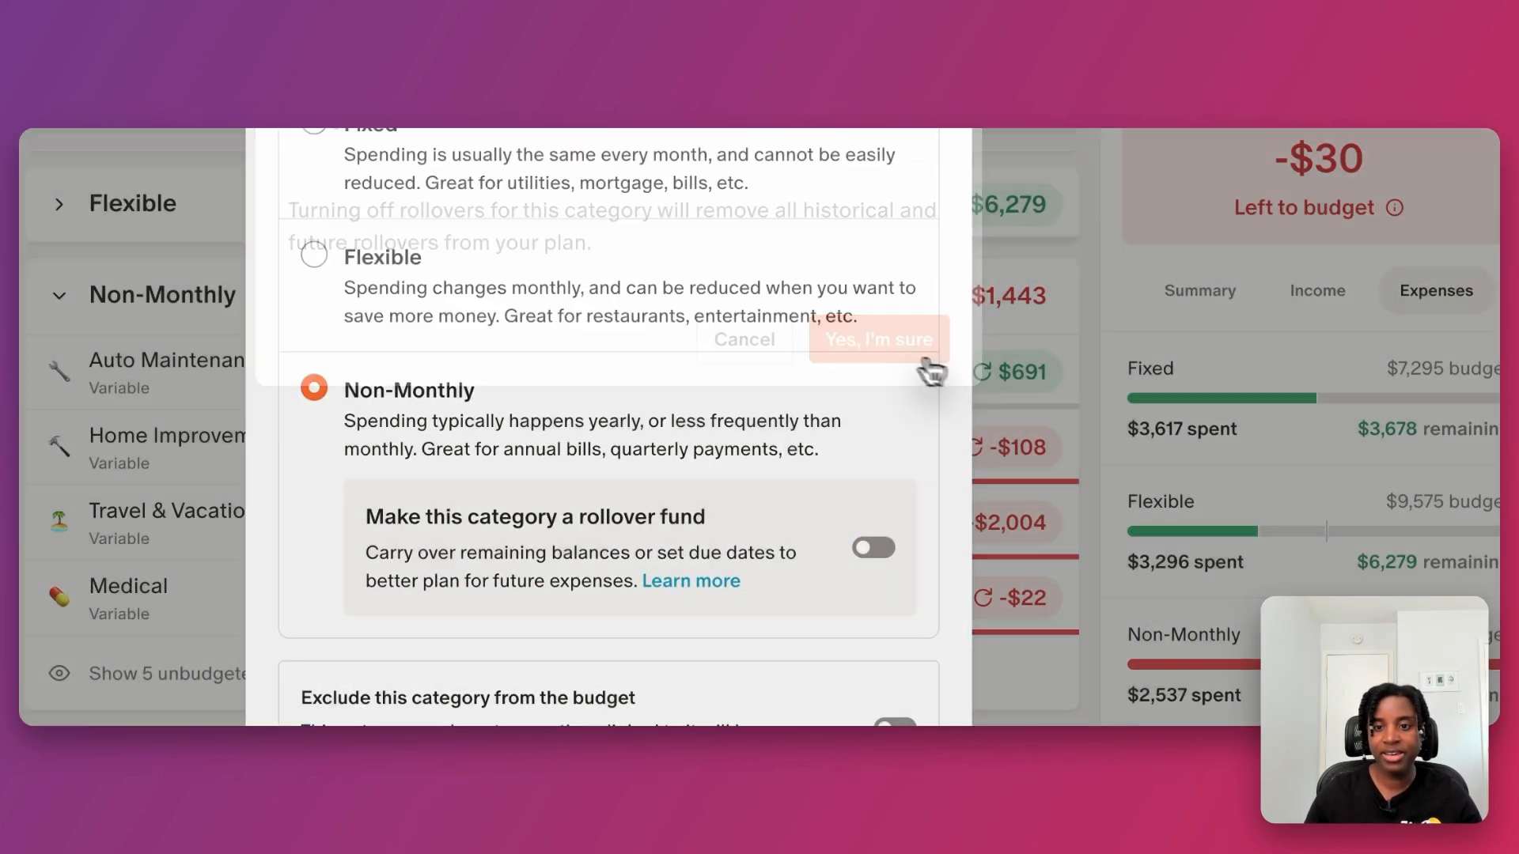
Make Home Improvement a rollover fund again, starting April 2025 with a $300 starting balance and variable frequency, and save it
left_click(419, 448)
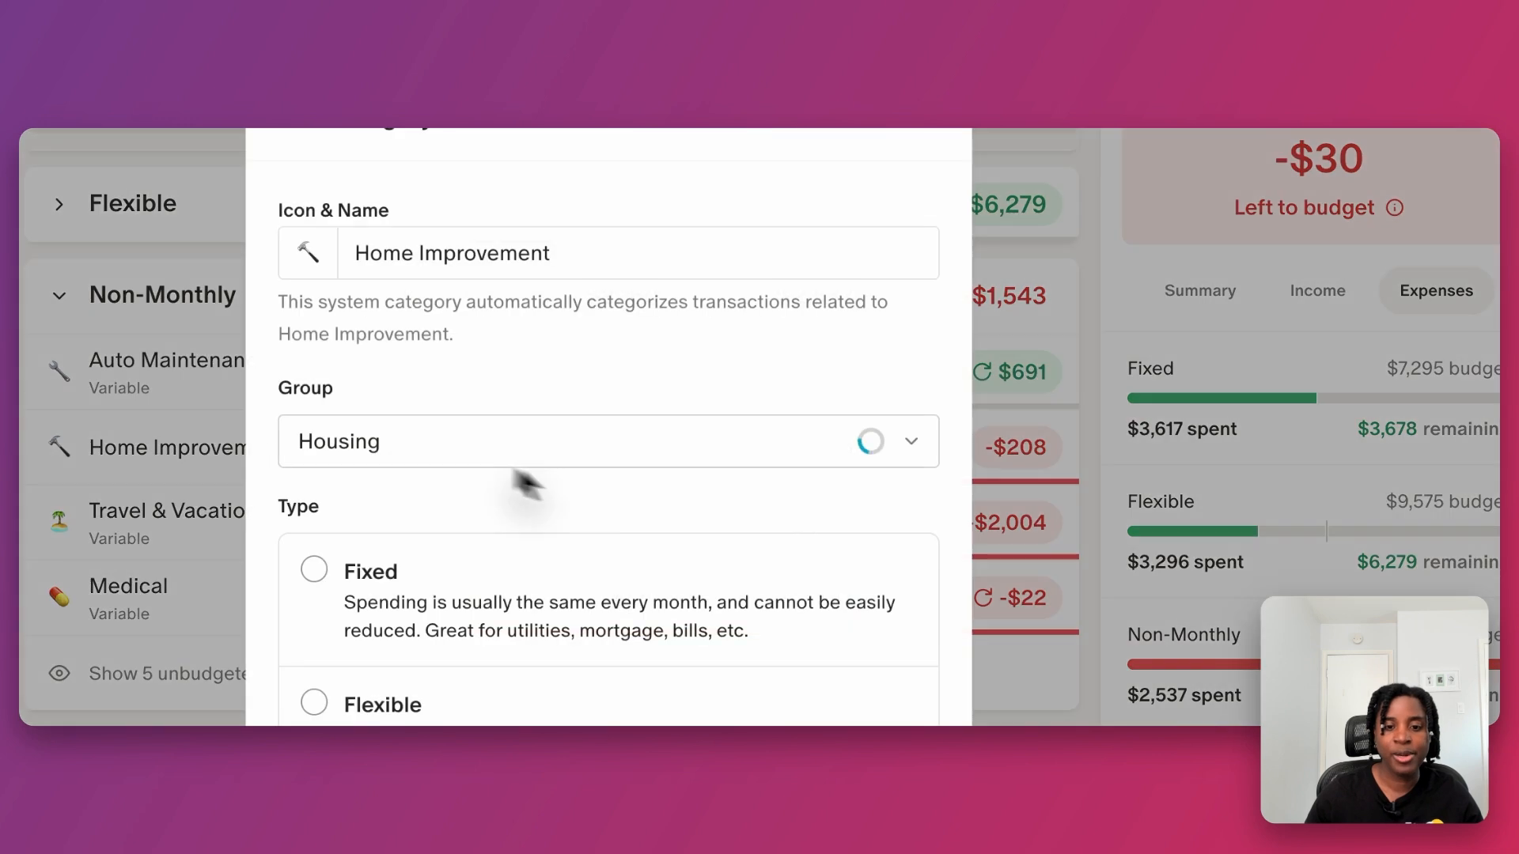
scroll(624, 590, "down", 5)
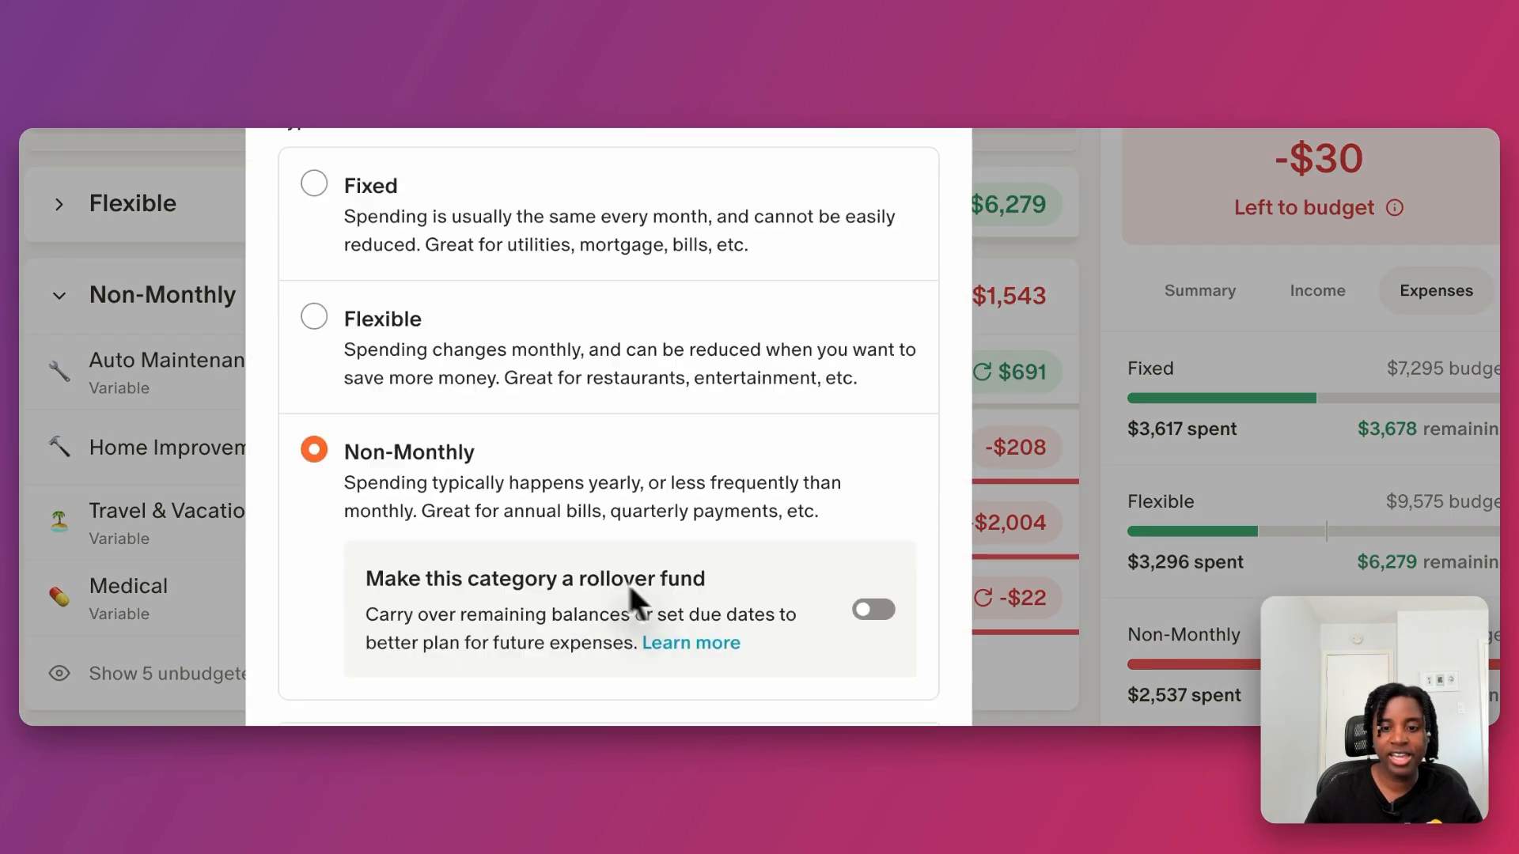
left_click(871, 610)
scroll(771, 617, "down", 3)
scroll(845, 693, "down", 3)
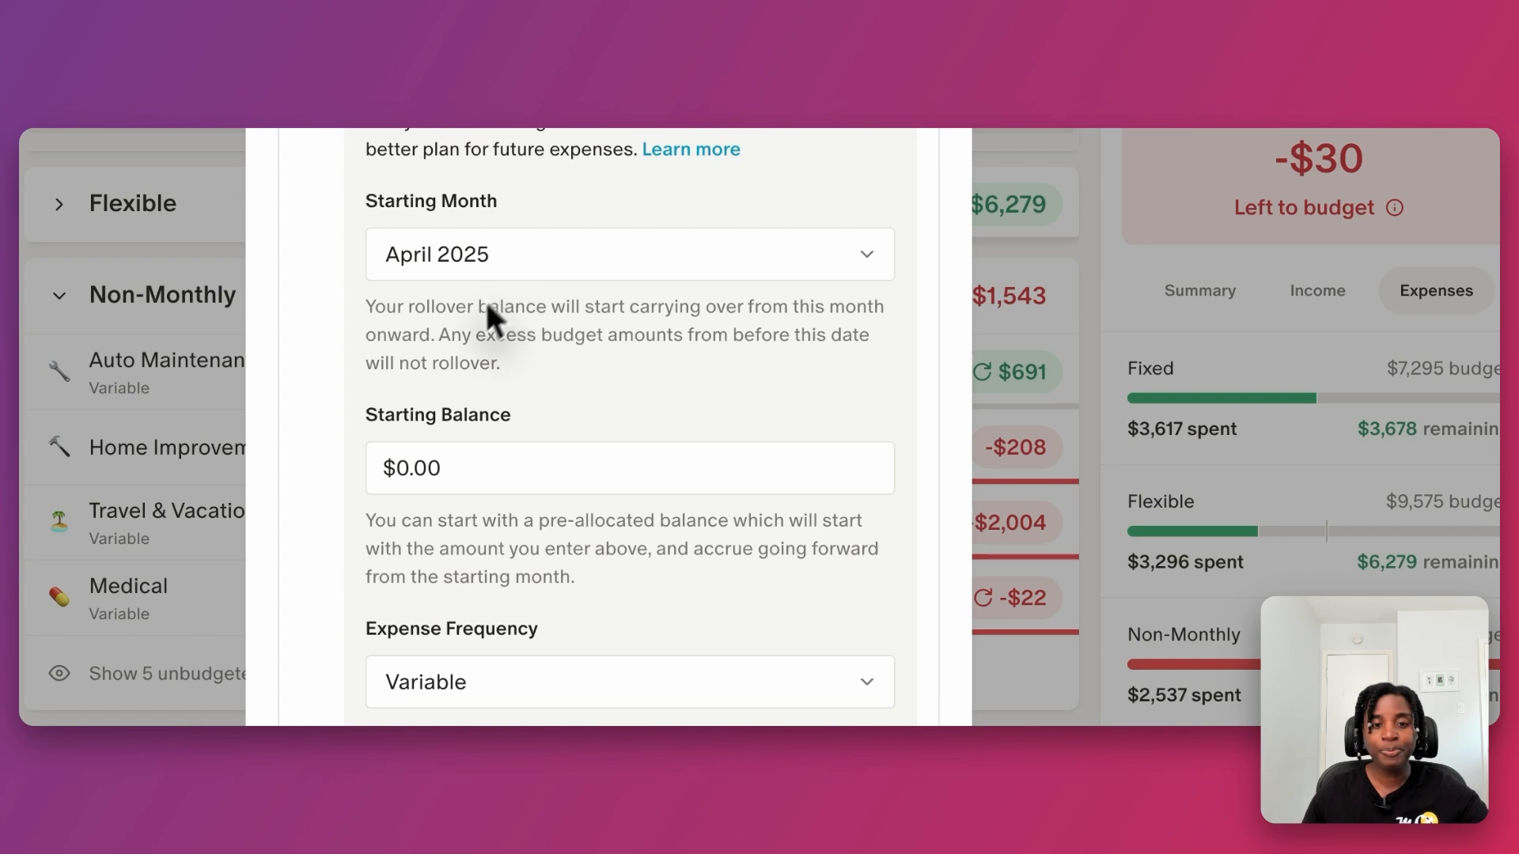
left_click(395, 466)
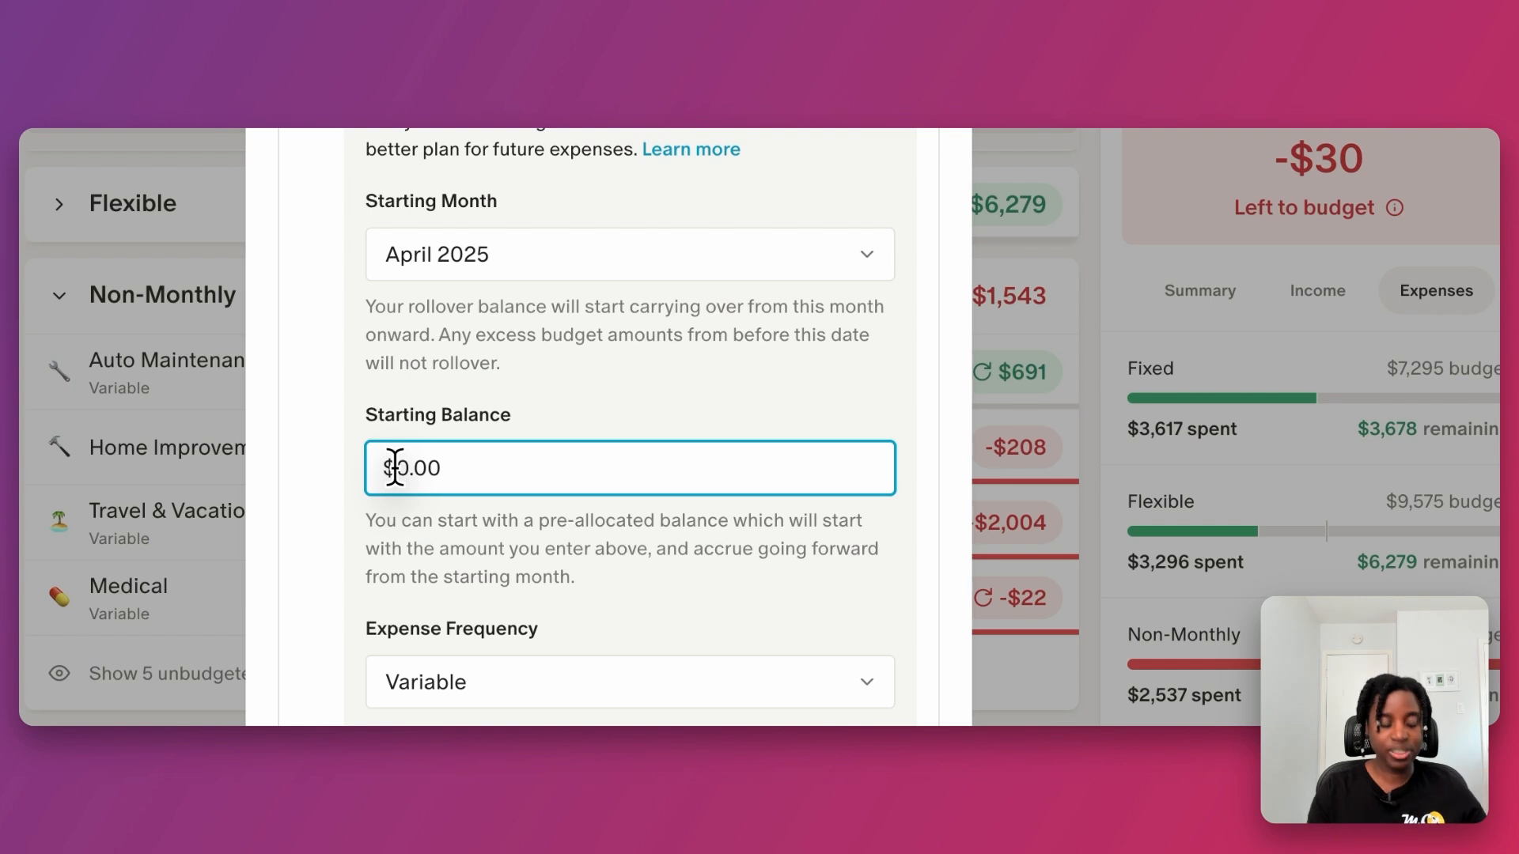
type("300")
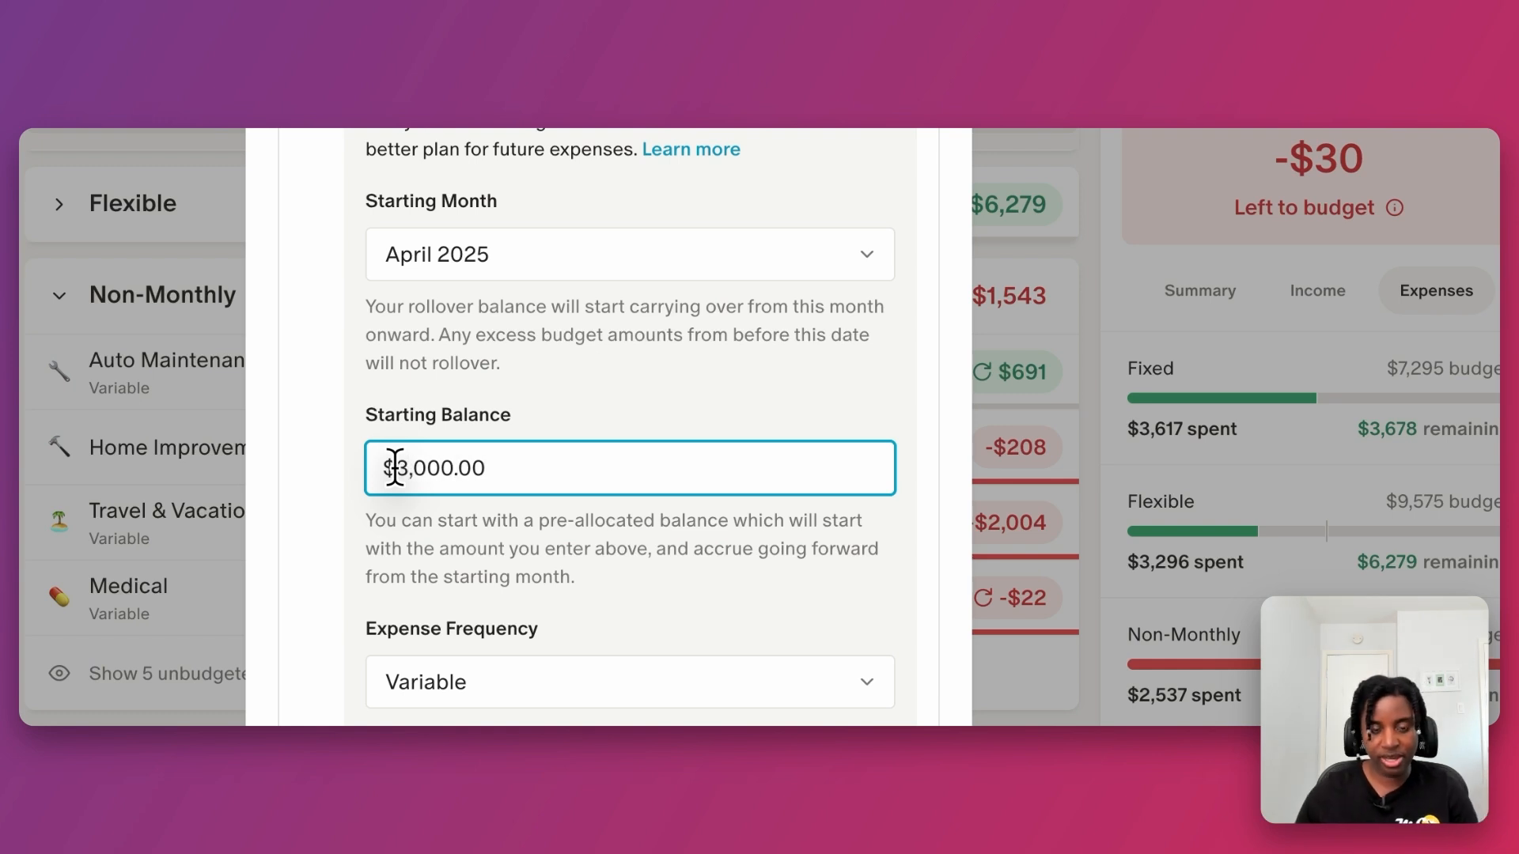
scroll(507, 438, "down", 5)
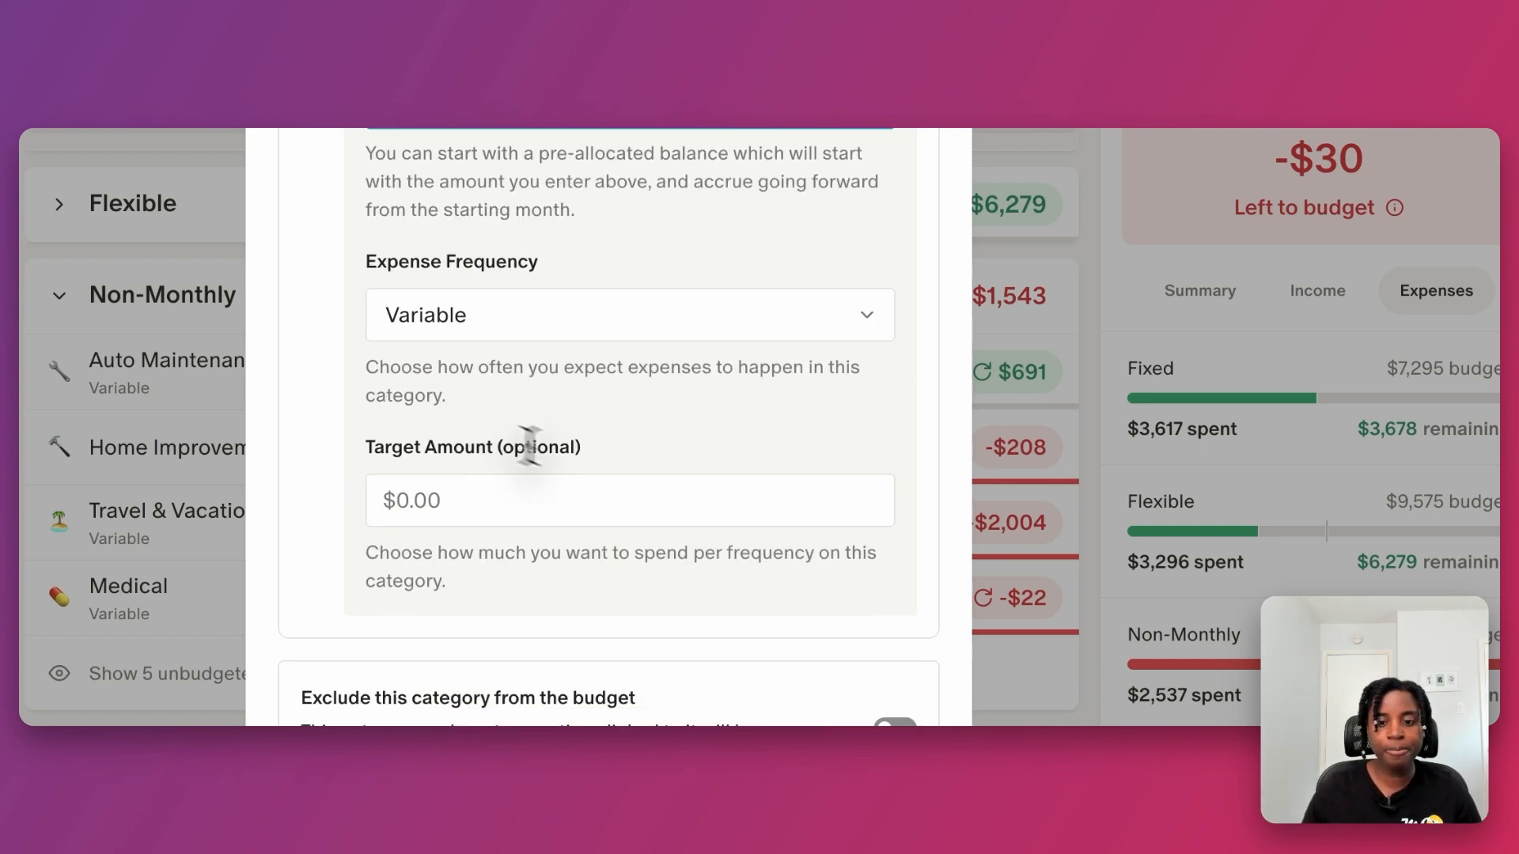
left_click(871, 712)
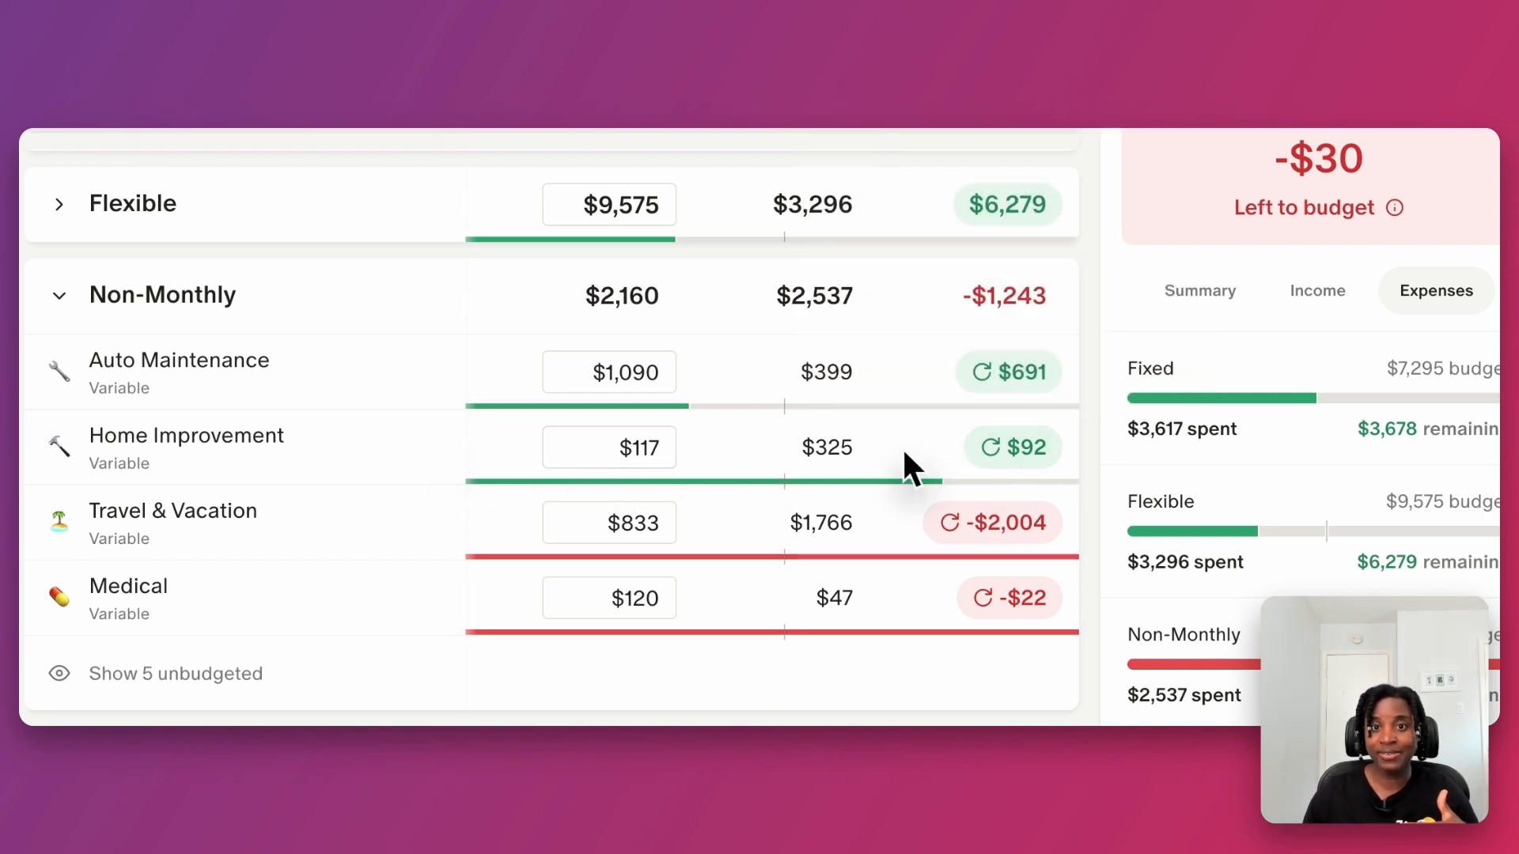
Turn off the rollover fund for the Travel & Vacation category, save it and confirm removing its rollovers
mouse_move(1014, 453)
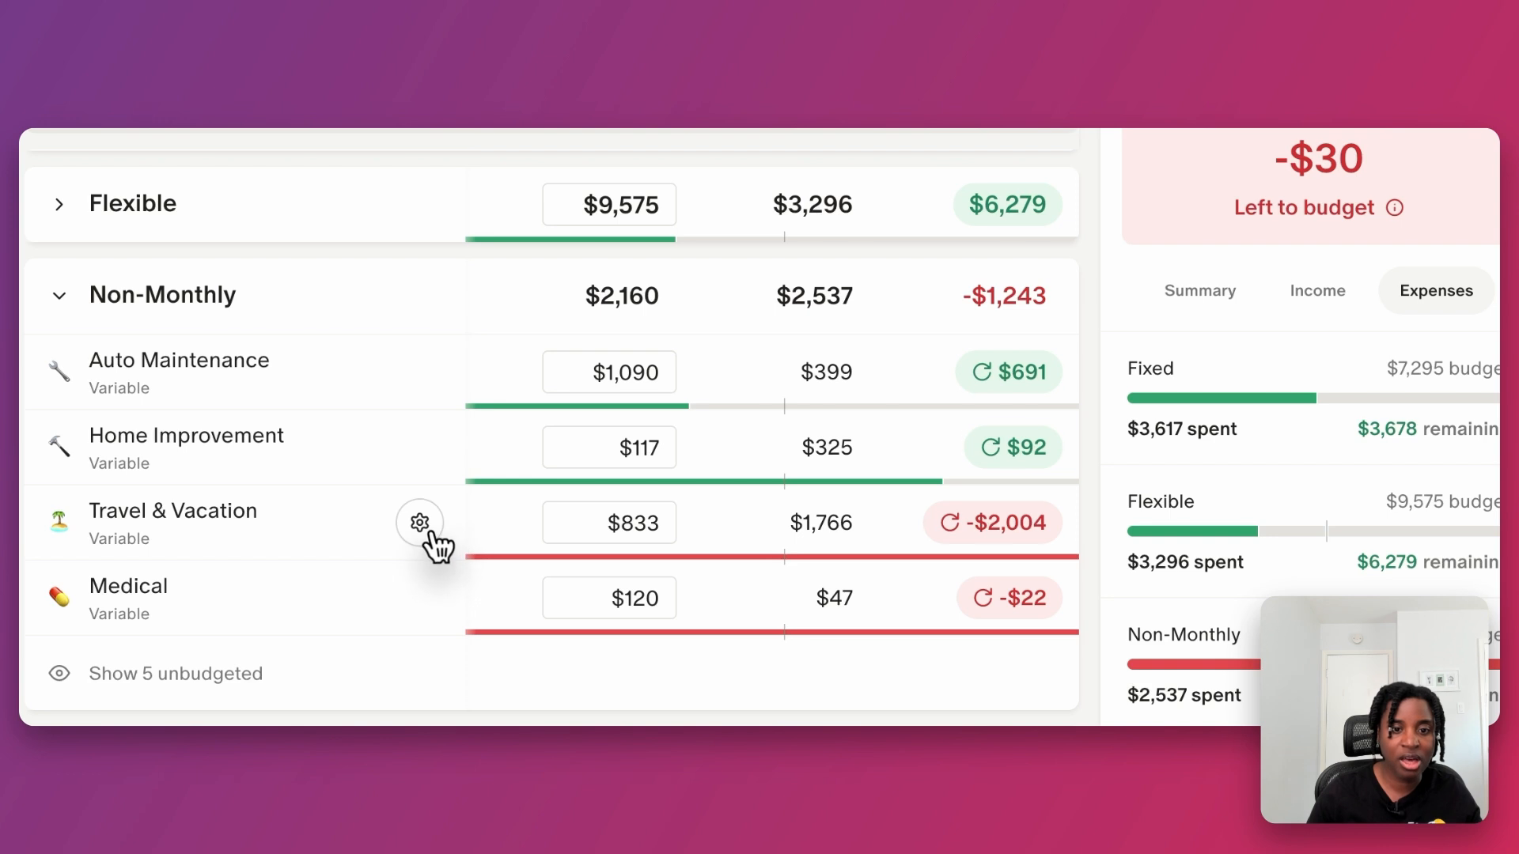
left_click(432, 534)
scroll(692, 459, "down", 6)
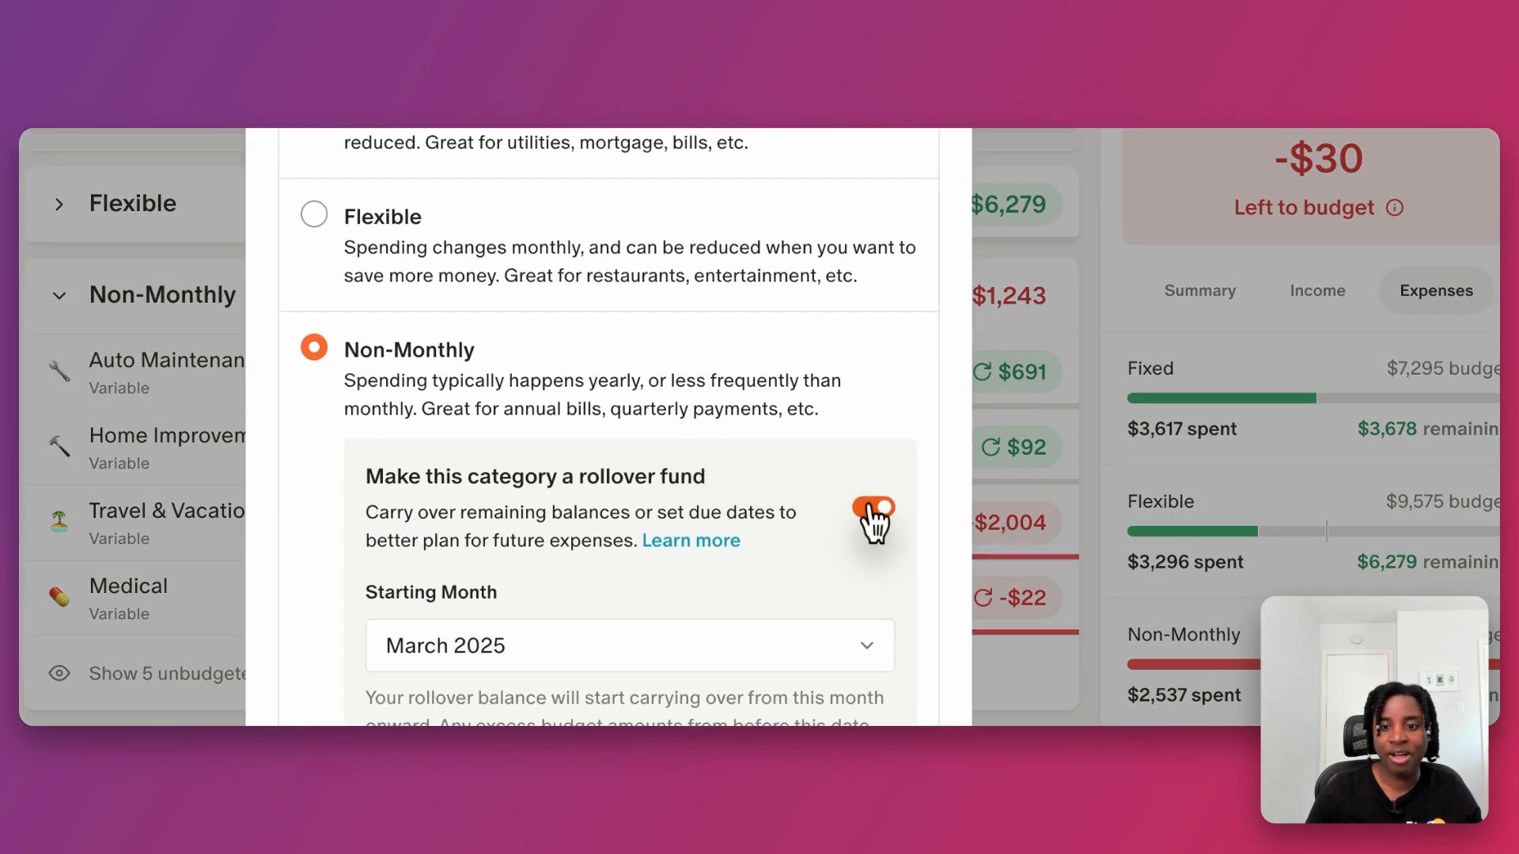
left_click(872, 508)
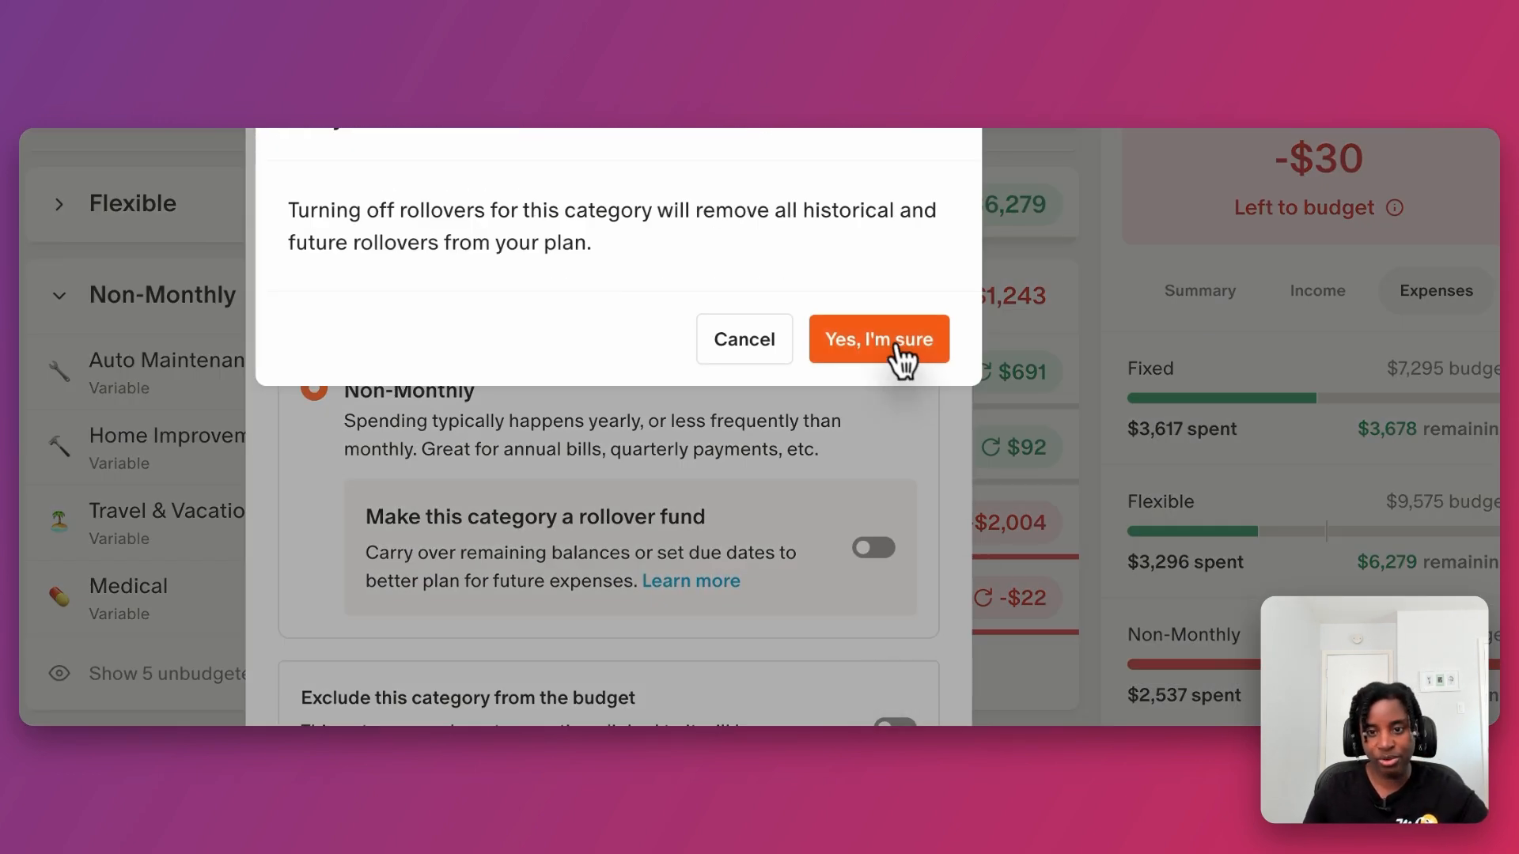
left_click(894, 349)
left_click(1089, 455)
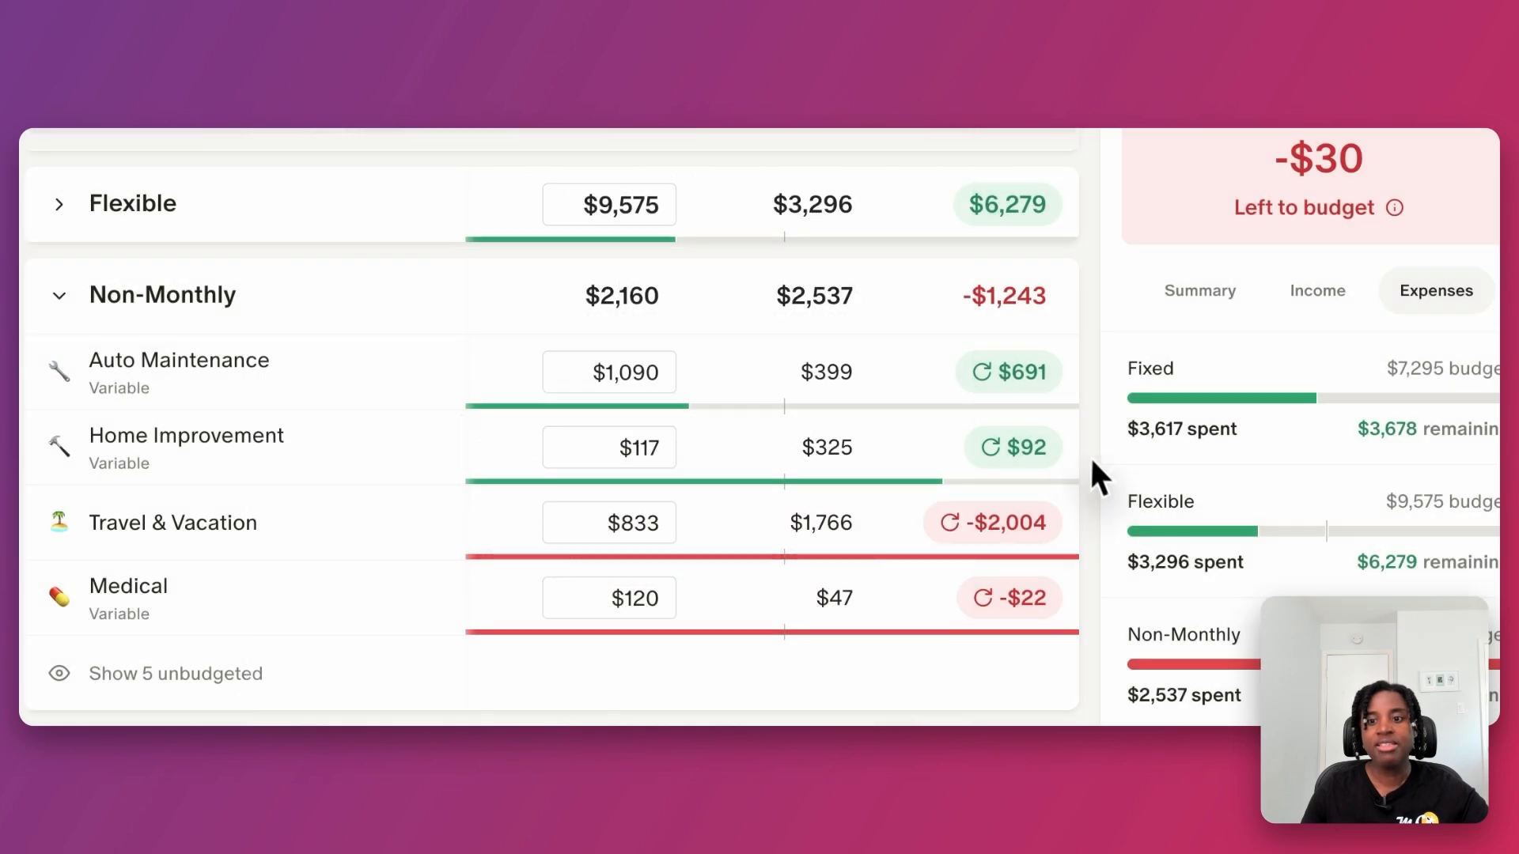
Make Travel & Vacation a rollover fund again, starting April 2025 with a $1,000 starting balance and variable frequency, and save it
left_click(421, 524)
scroll(544, 508, "down", 3)
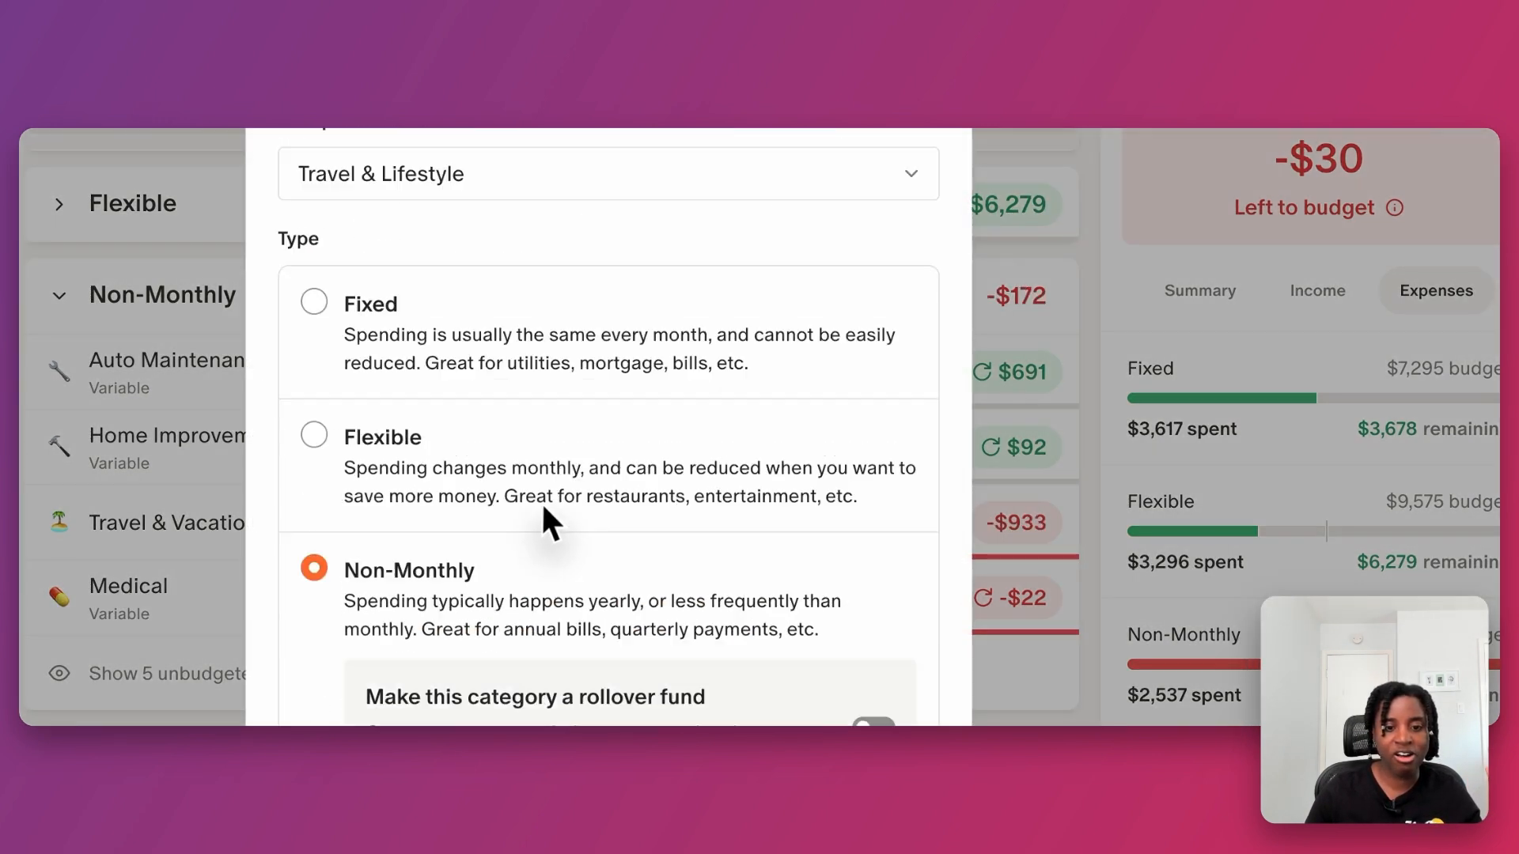
scroll(546, 523, "down", 2)
left_click(873, 544)
scroll(696, 538, "down", 2)
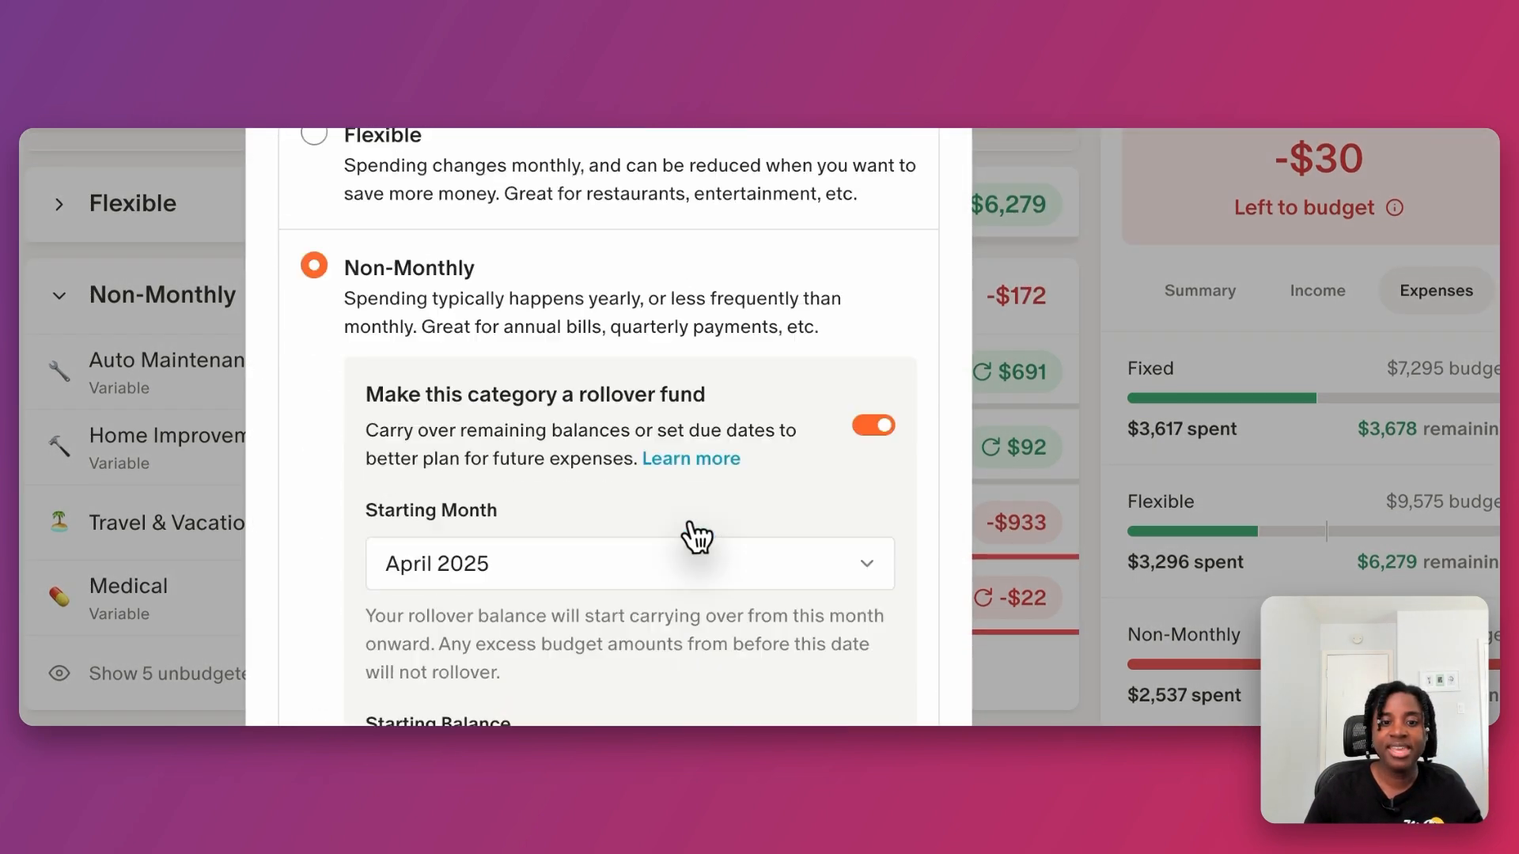
scroll(696, 538, "down", 2)
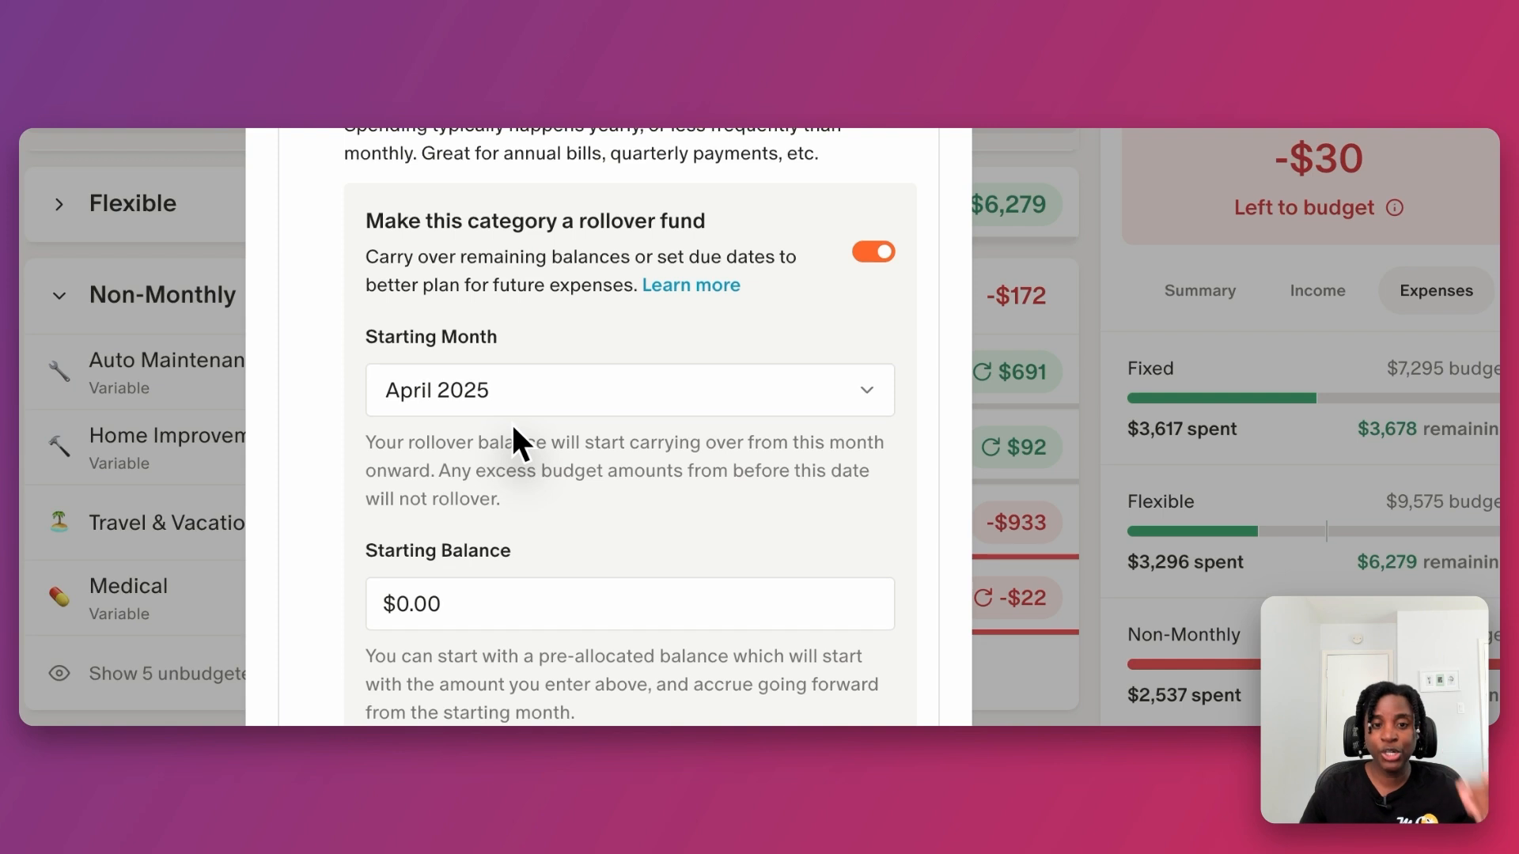
scroll(511, 421, "down", 2)
left_click(392, 452)
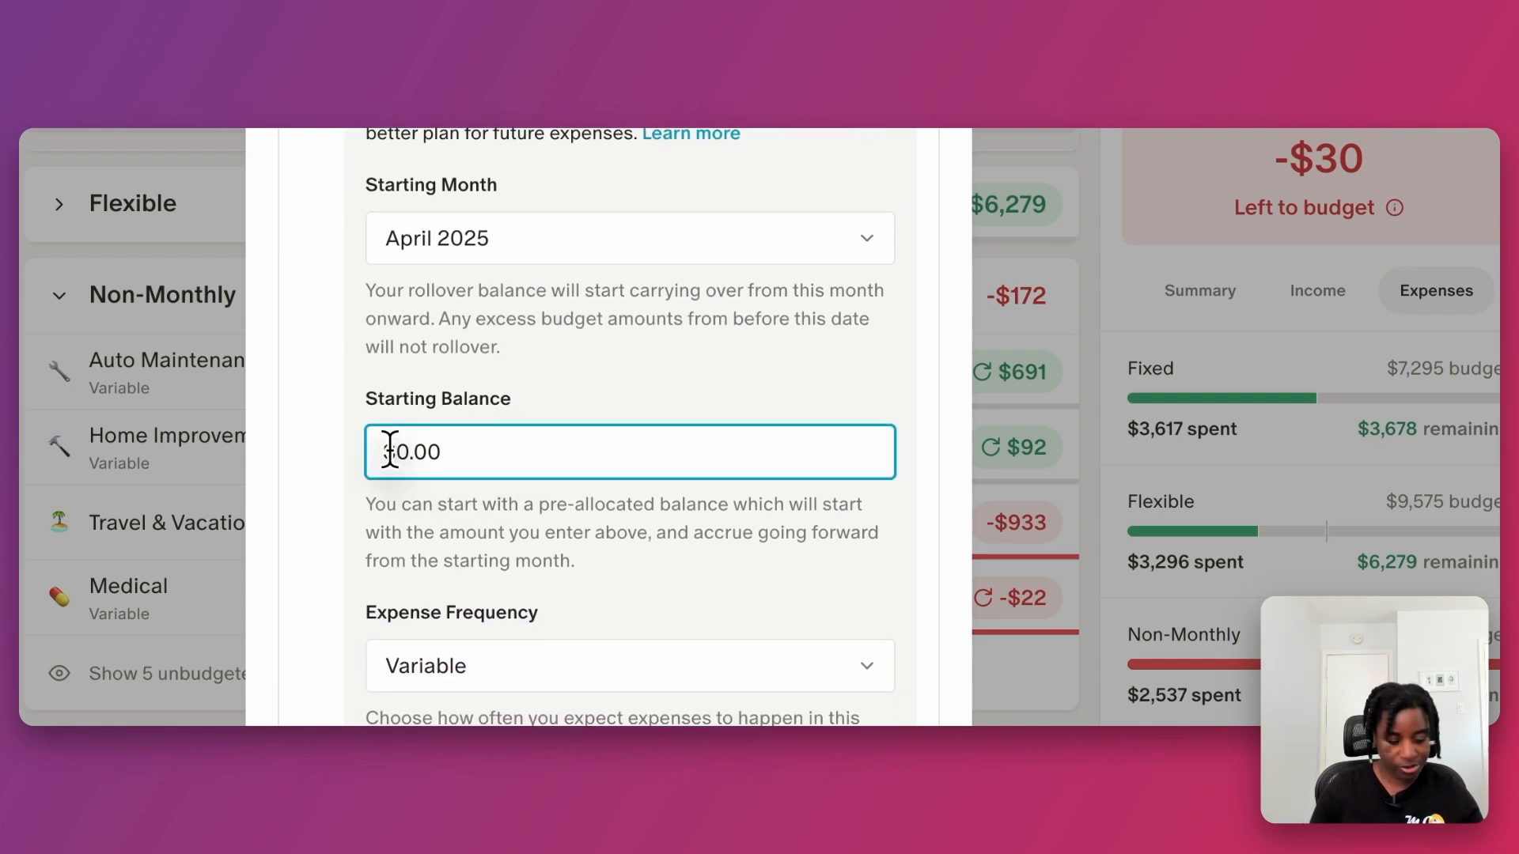
type("1,00")
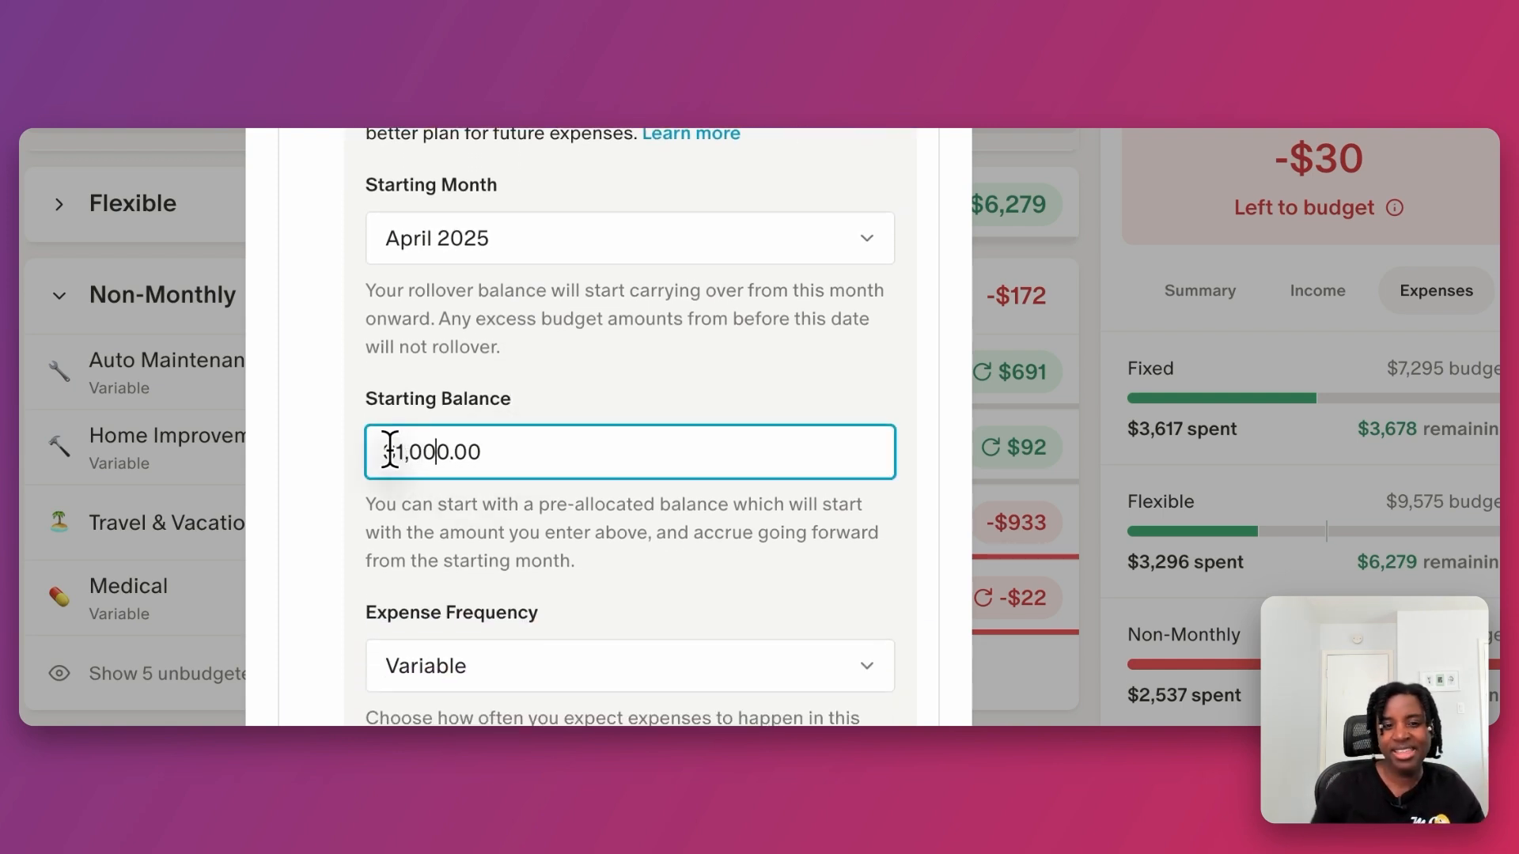
scroll(583, 449, "down", 3)
scroll(617, 447, "down", 1)
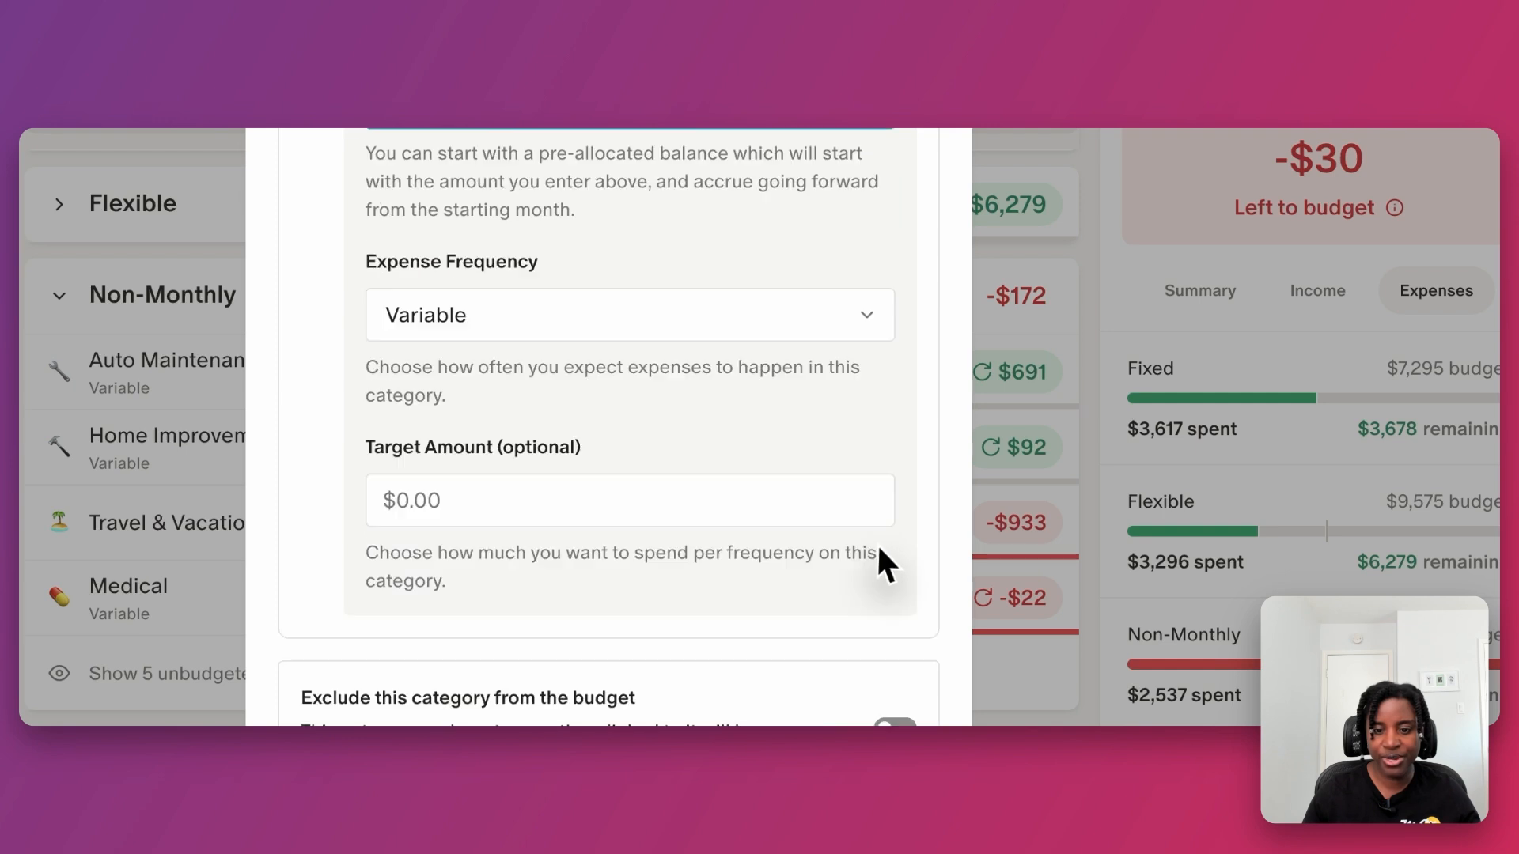
key("Return")
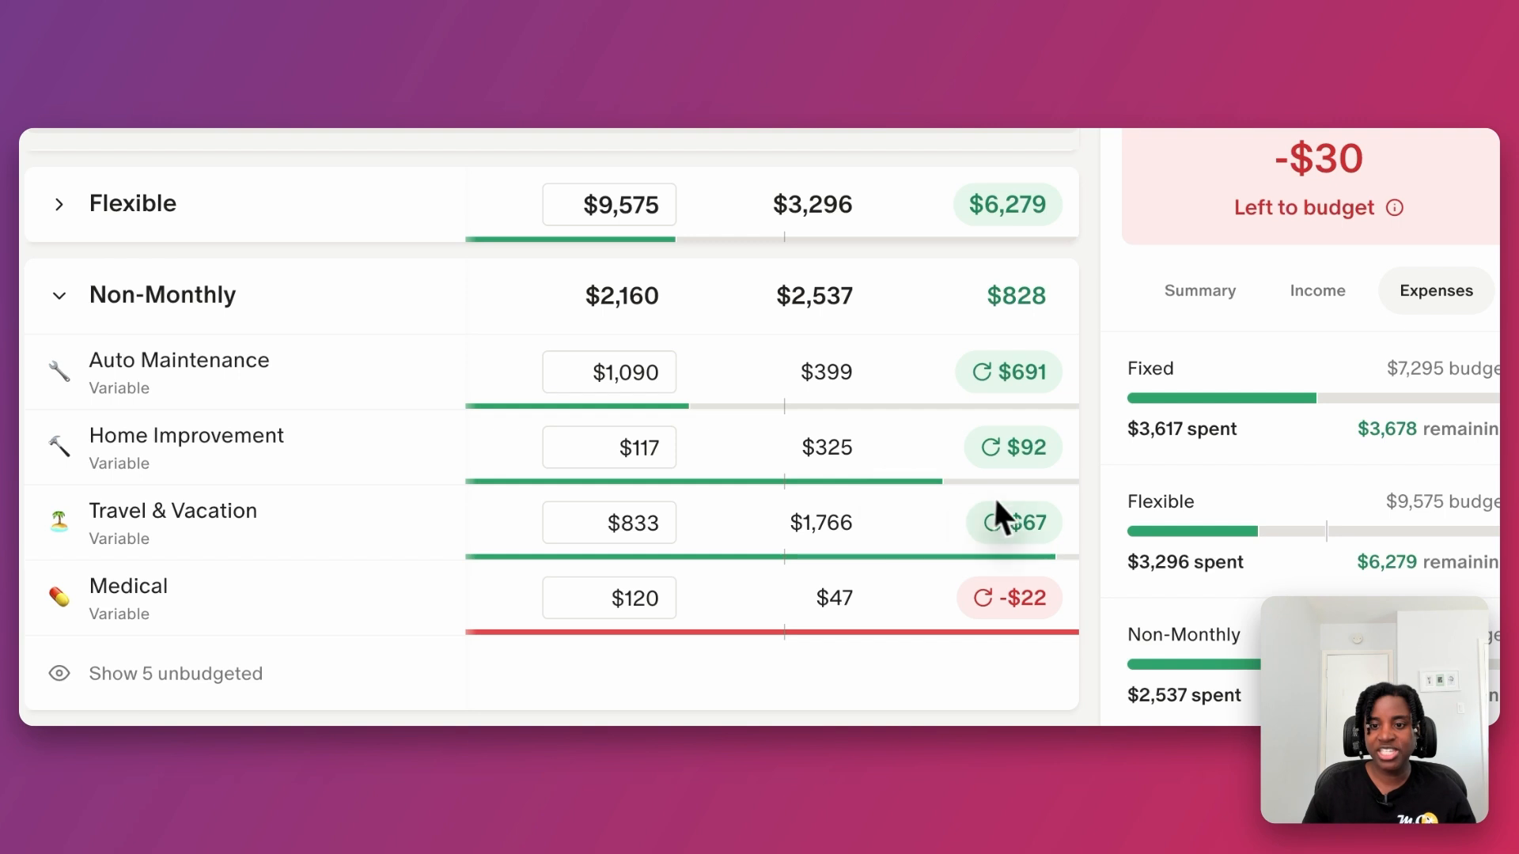
mouse_move(1017, 531)
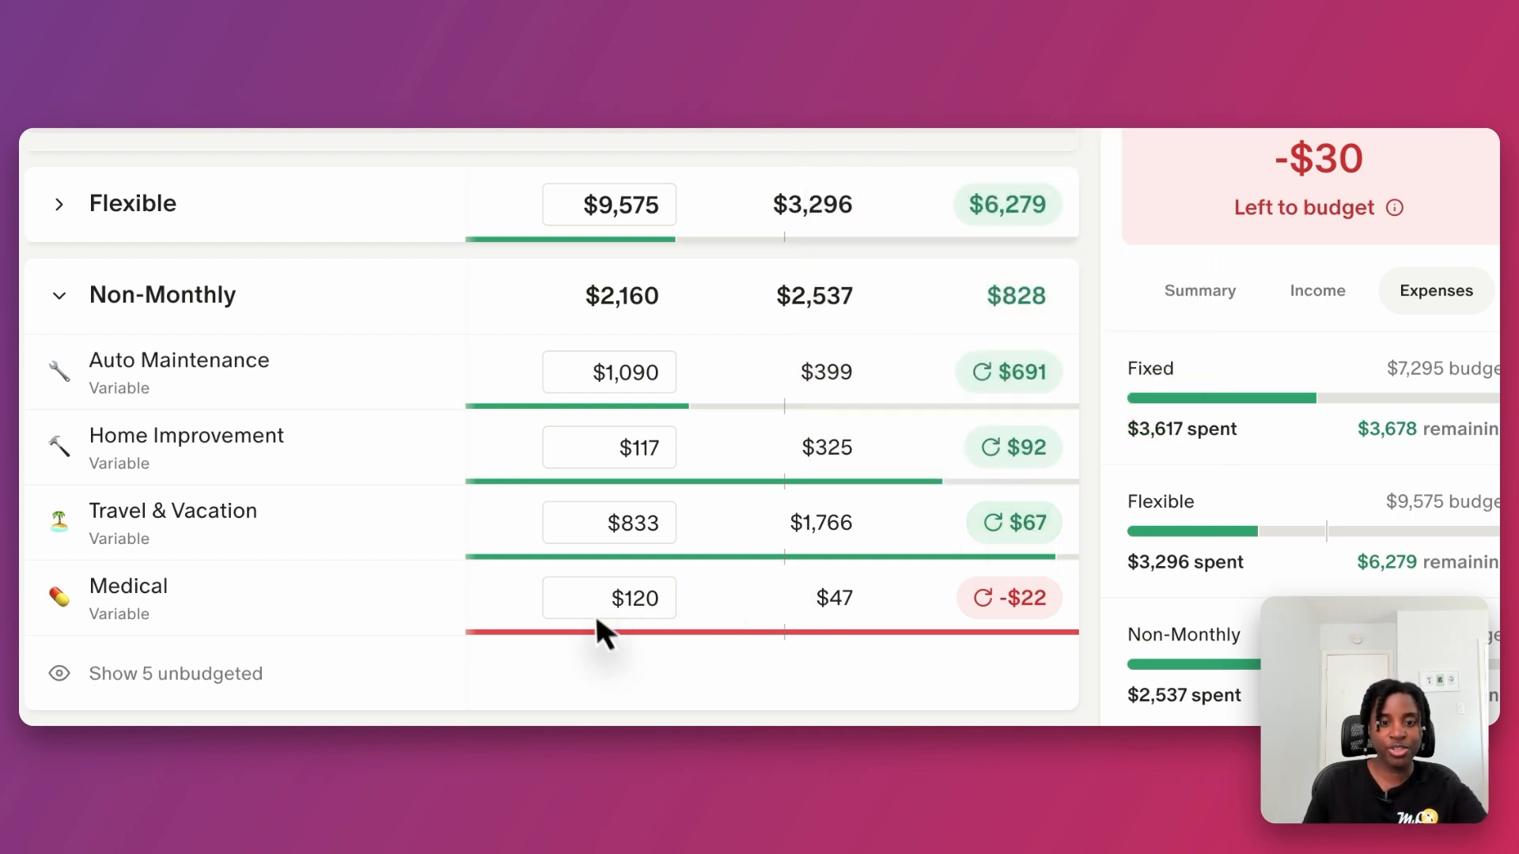
Turn off the rollover fund for the Medical category, save it and confirm removing its rollovers
left_click(417, 604)
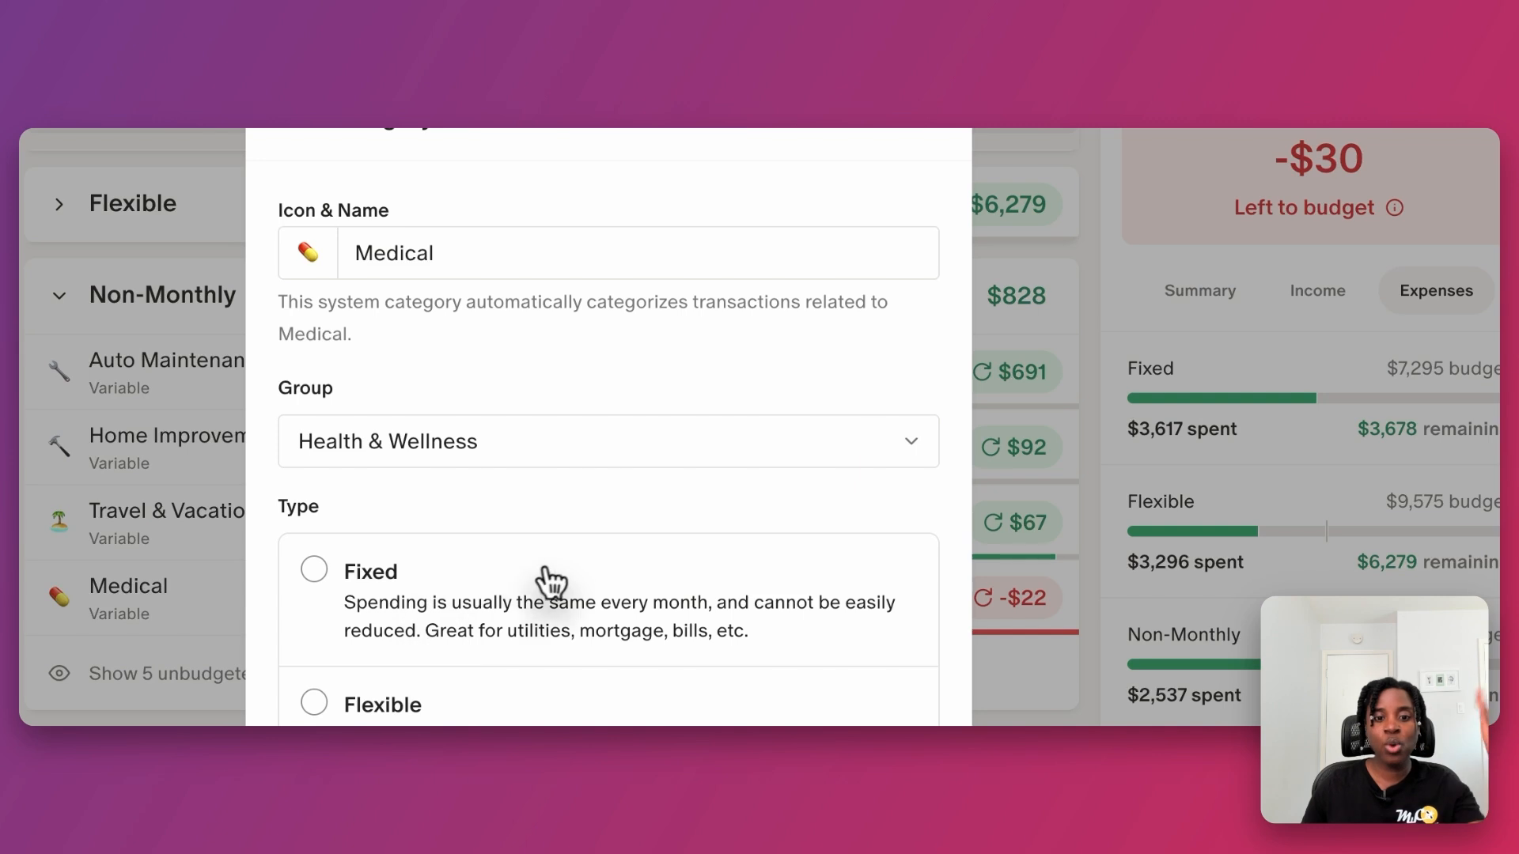
scroll(553, 583, "down", 5)
left_click(870, 527)
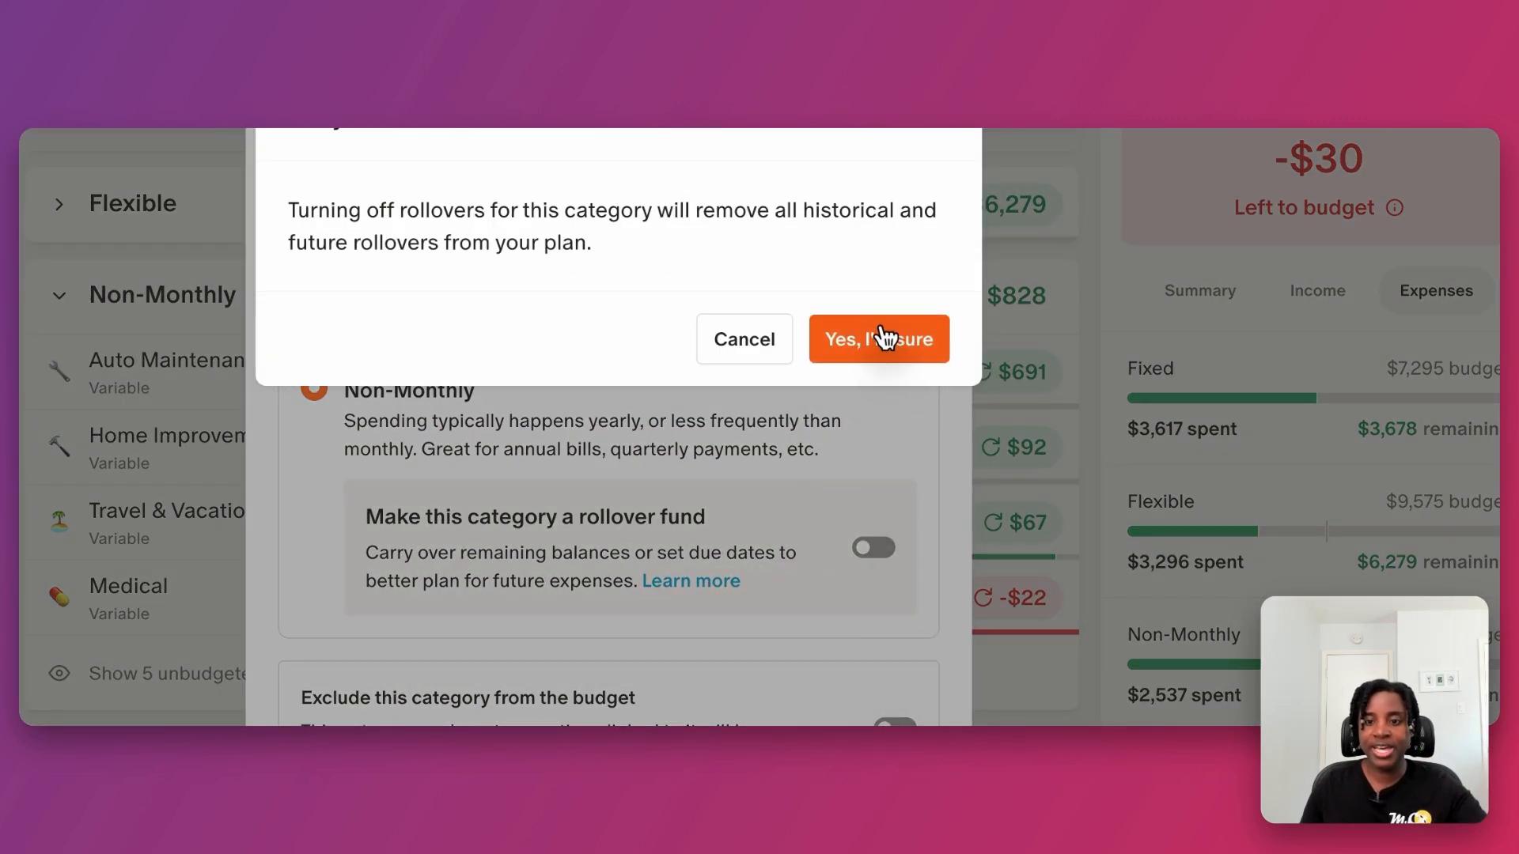
left_click(876, 335)
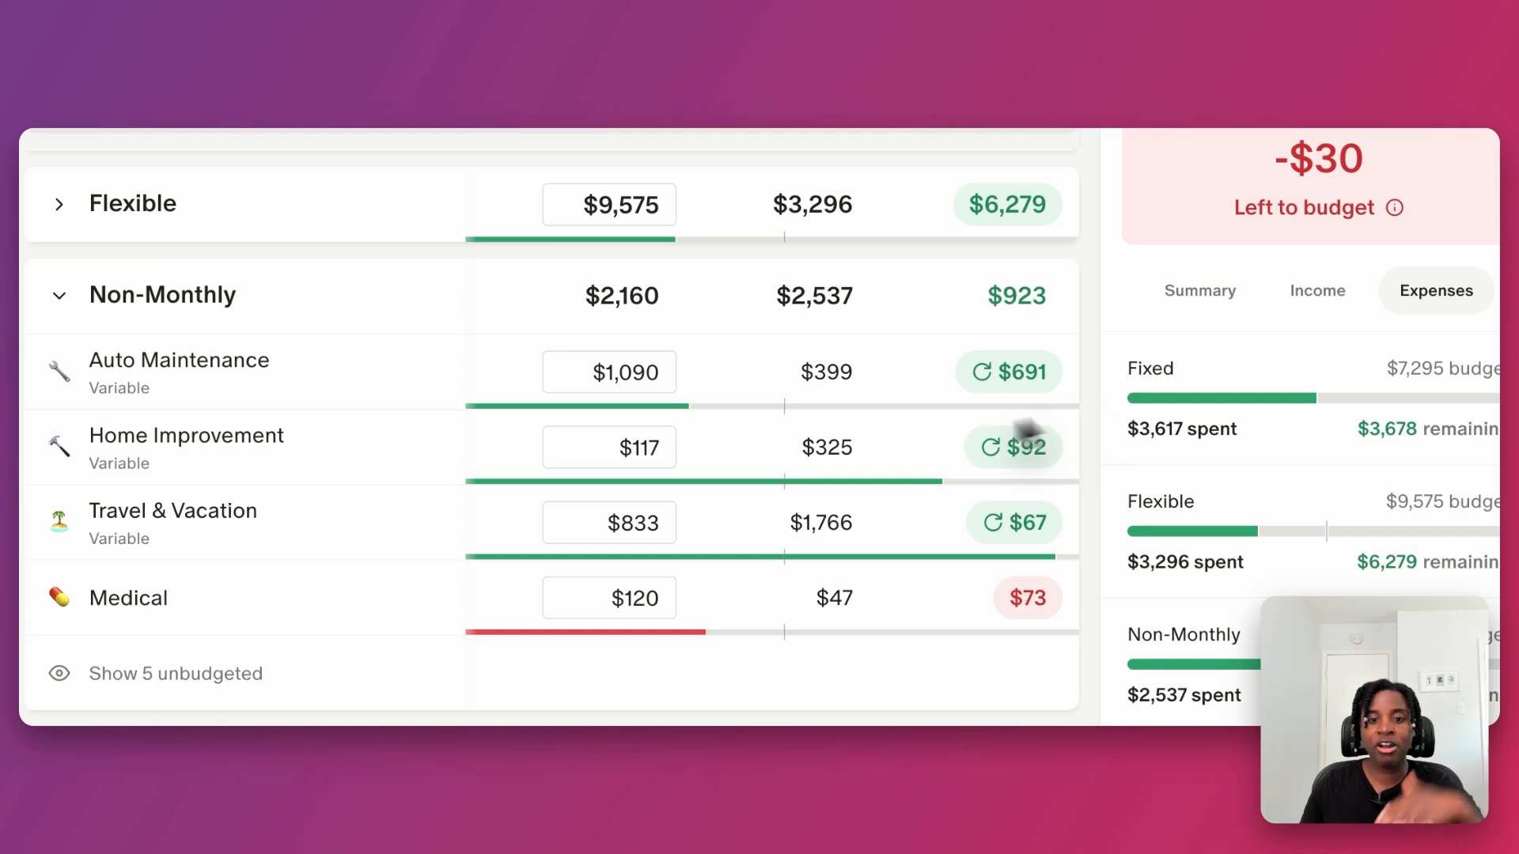
Make Medical a rollover fund again, starting April 2025 with a $100 starting balance and variable frequency, save it and check its rollover breakdown
left_click(424, 599)
scroll(545, 601, "down", 5)
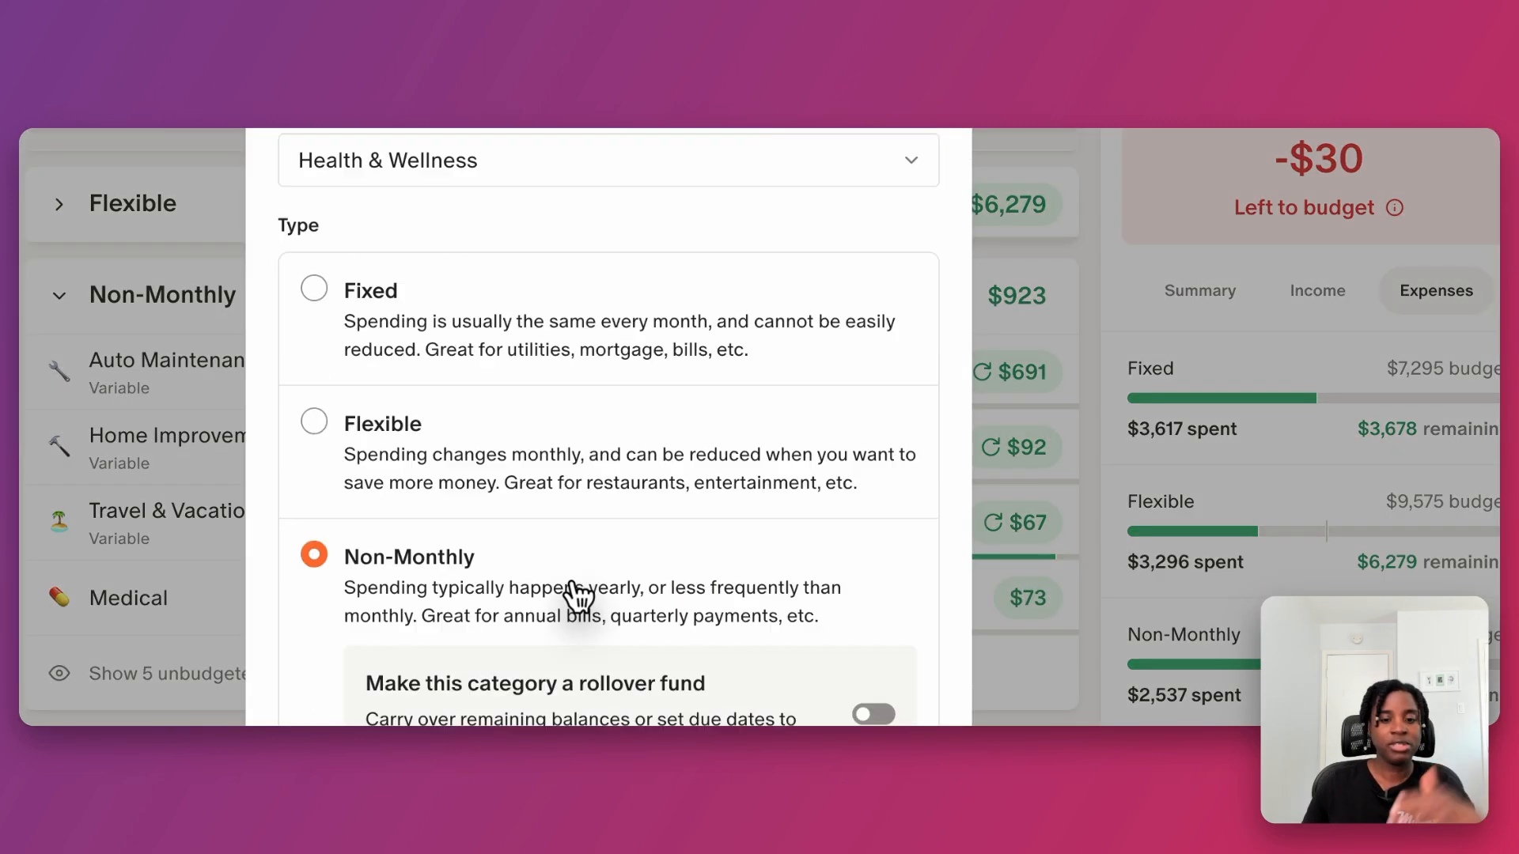
left_click(871, 550)
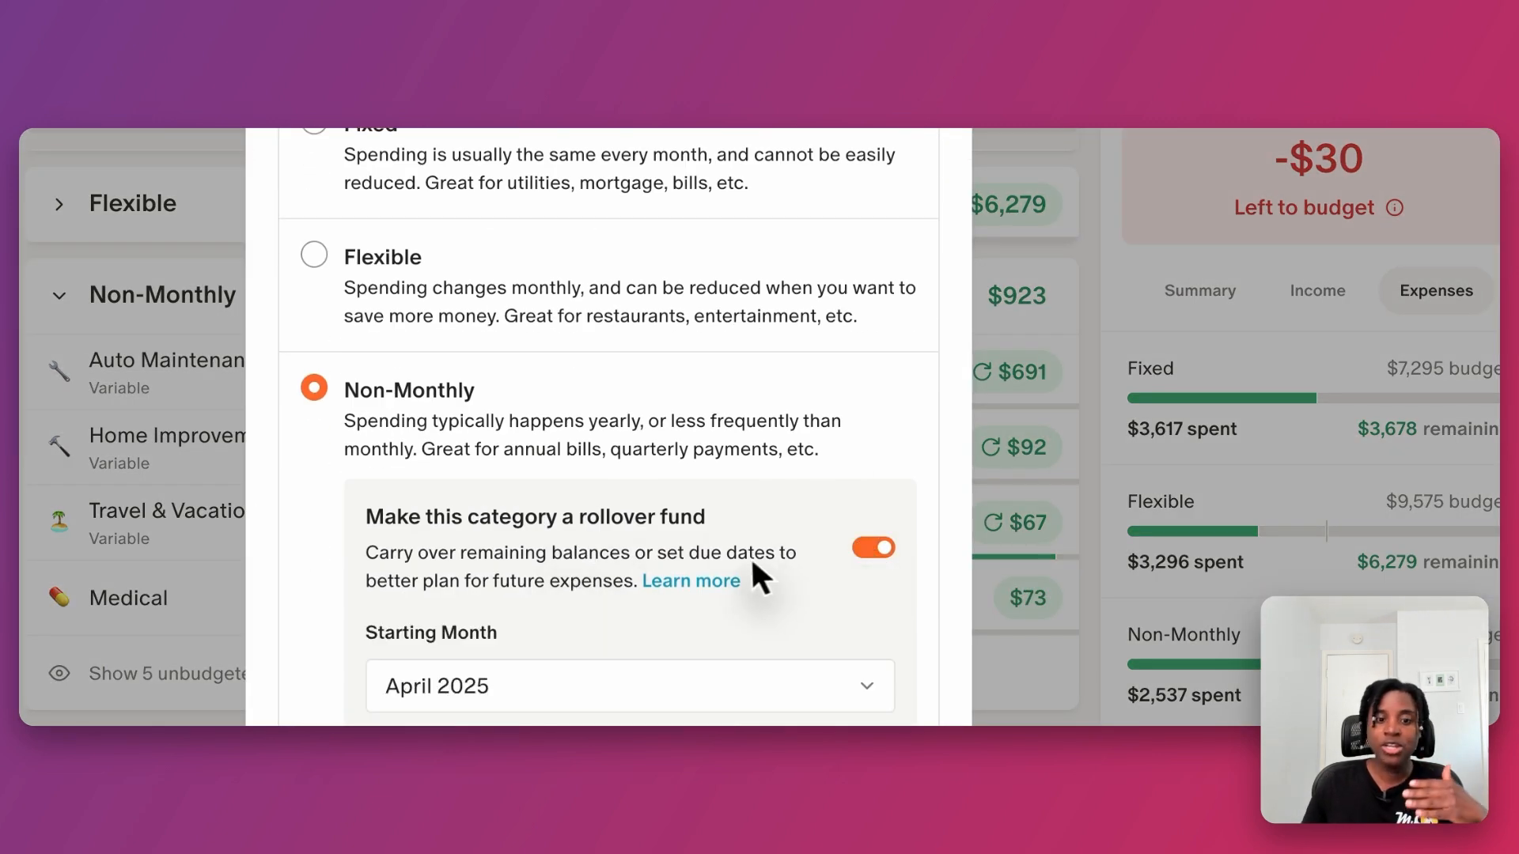
scroll(747, 557, "down", 3)
scroll(440, 433, "down", 2)
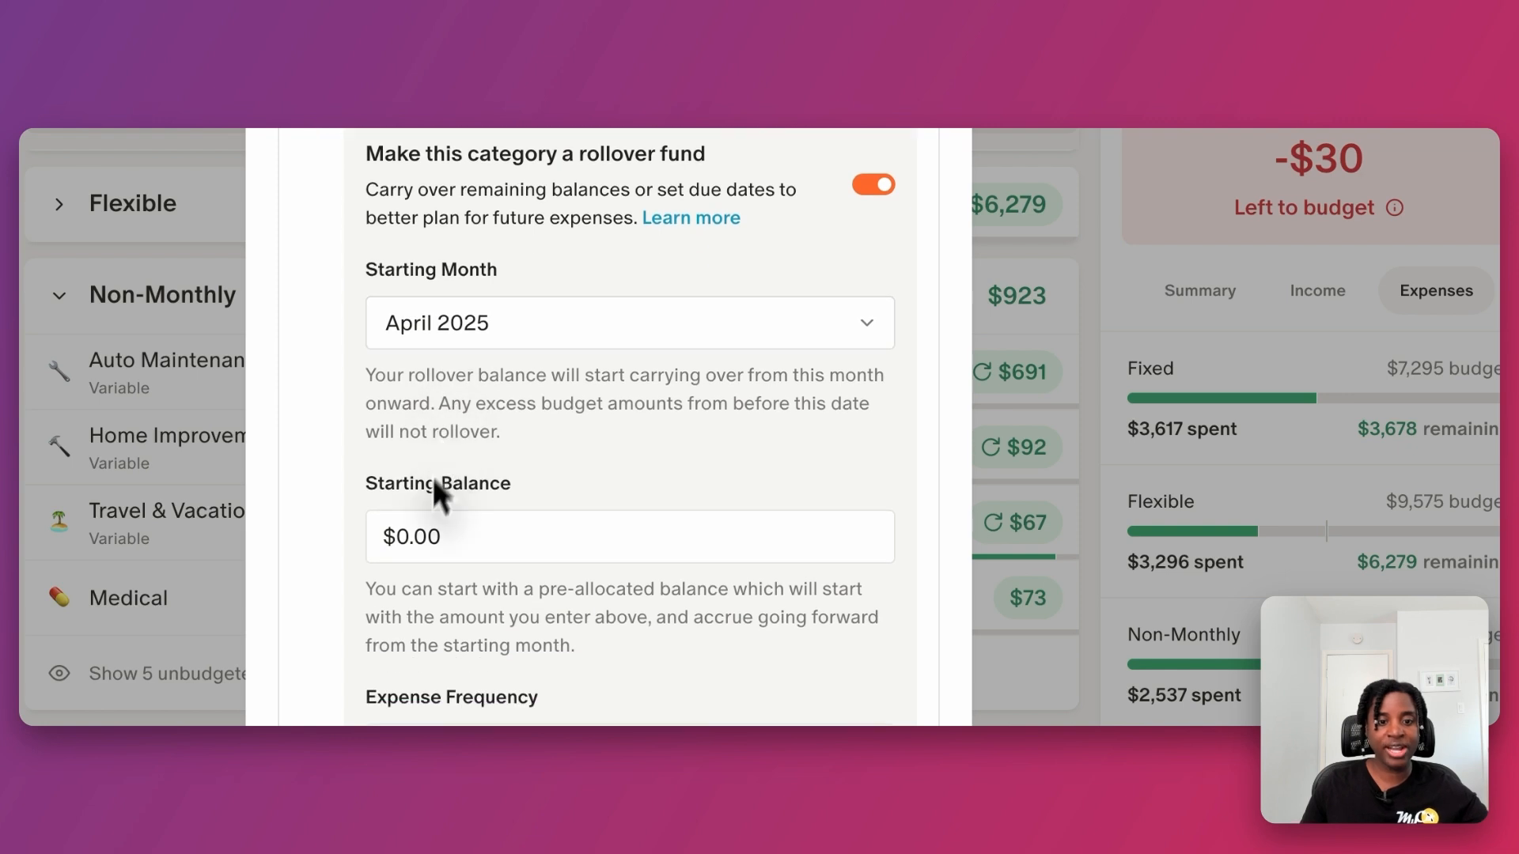
left_click(393, 536)
type("10")
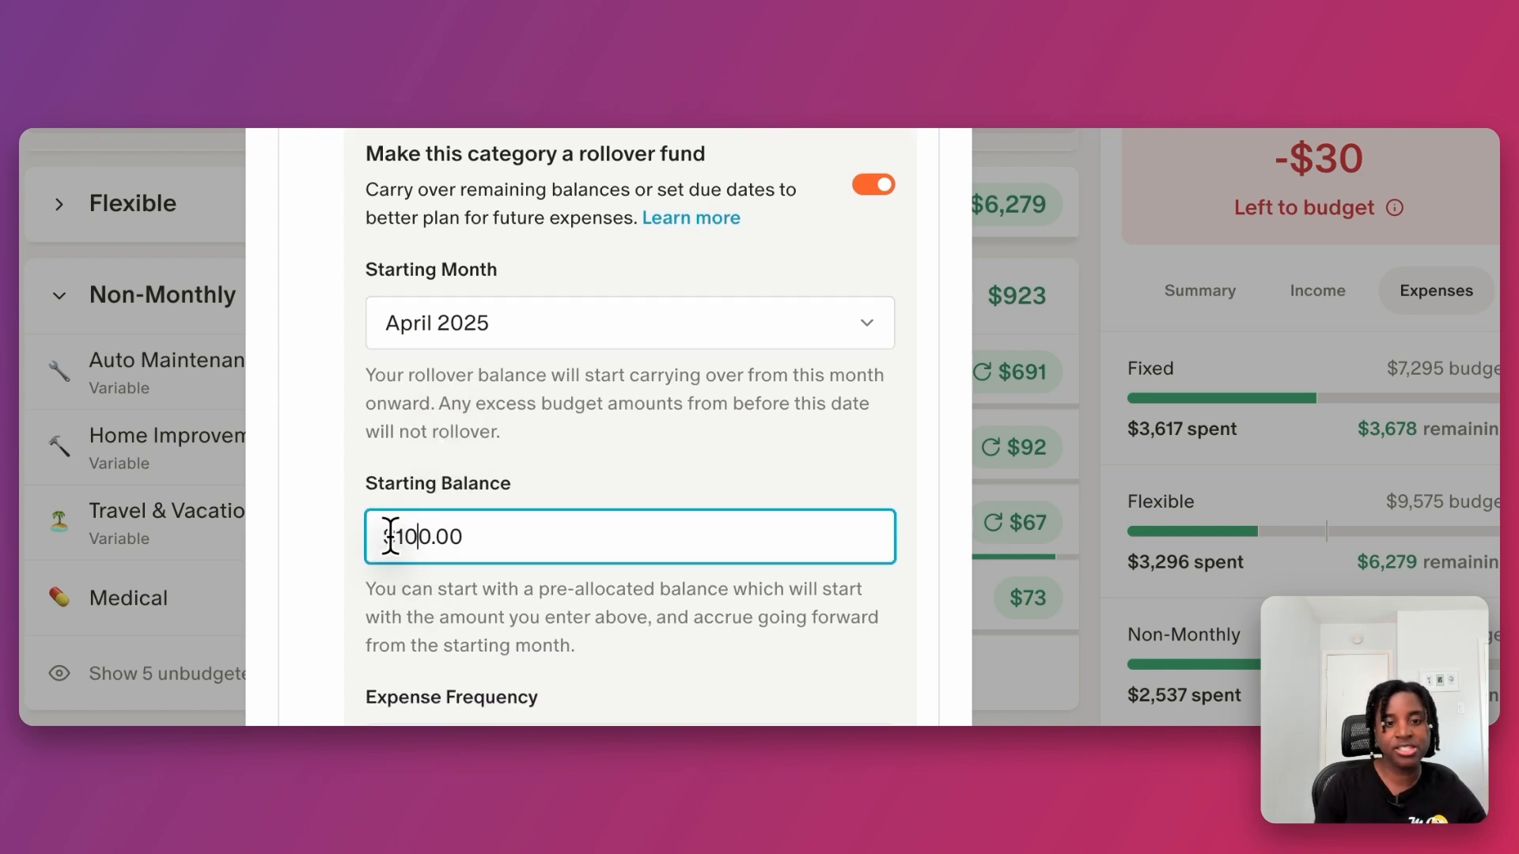
scroll(844, 695, "down", 5)
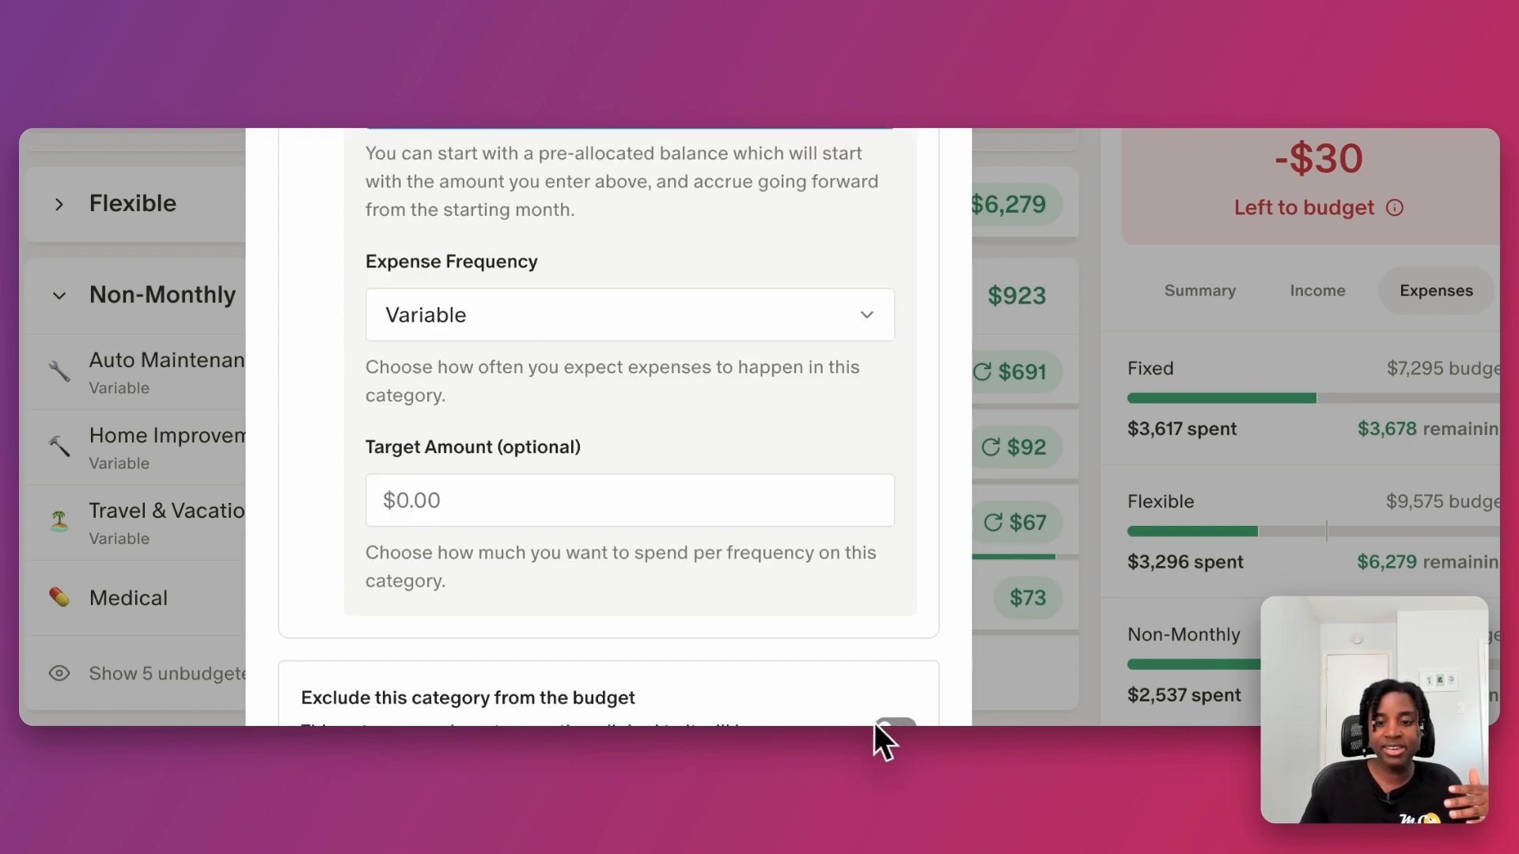
left_click(875, 723)
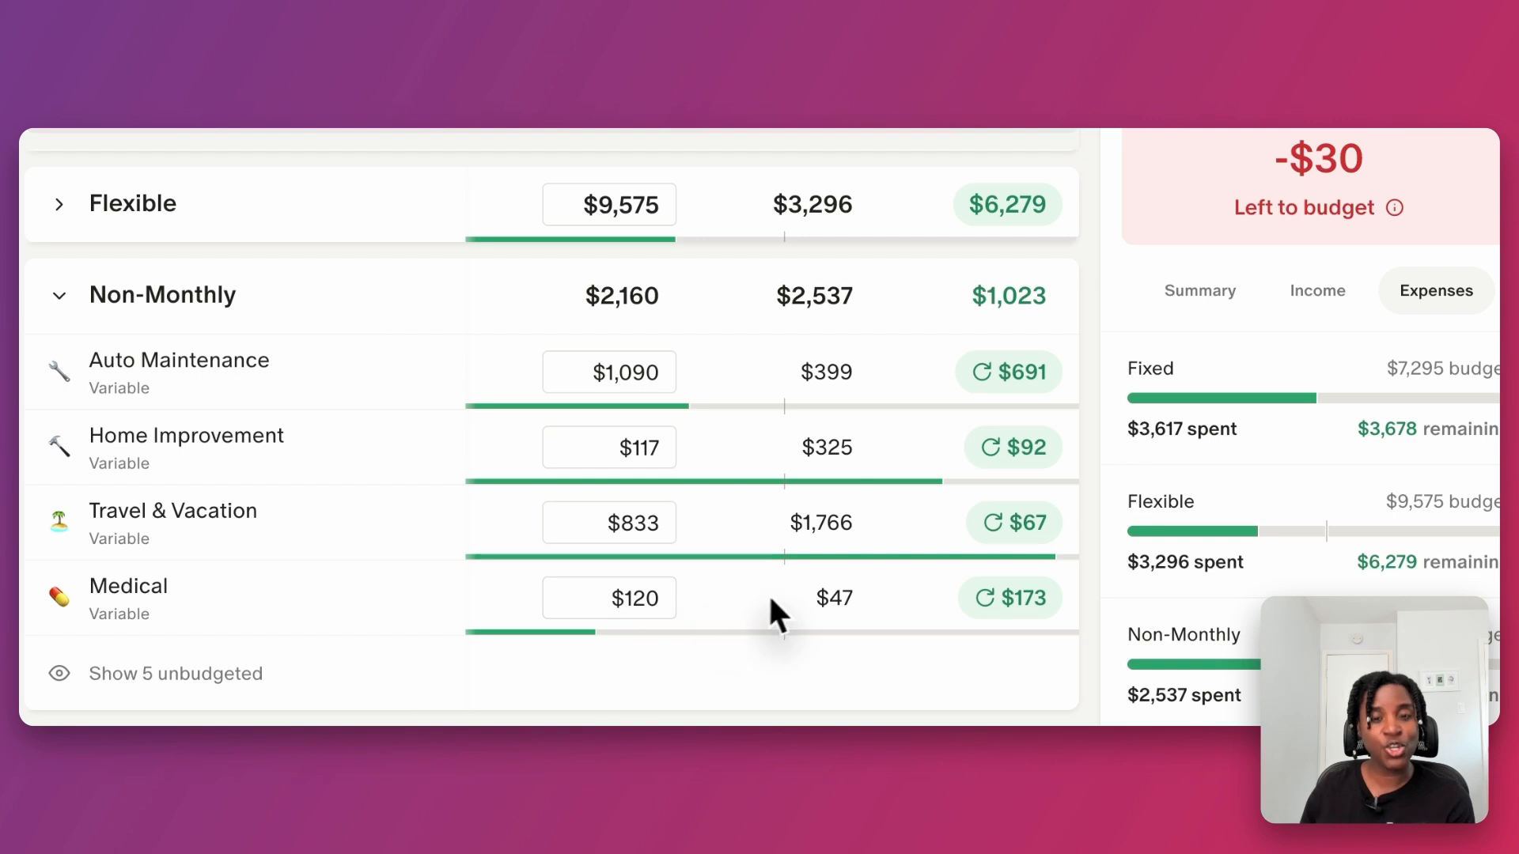
mouse_move(972, 614)
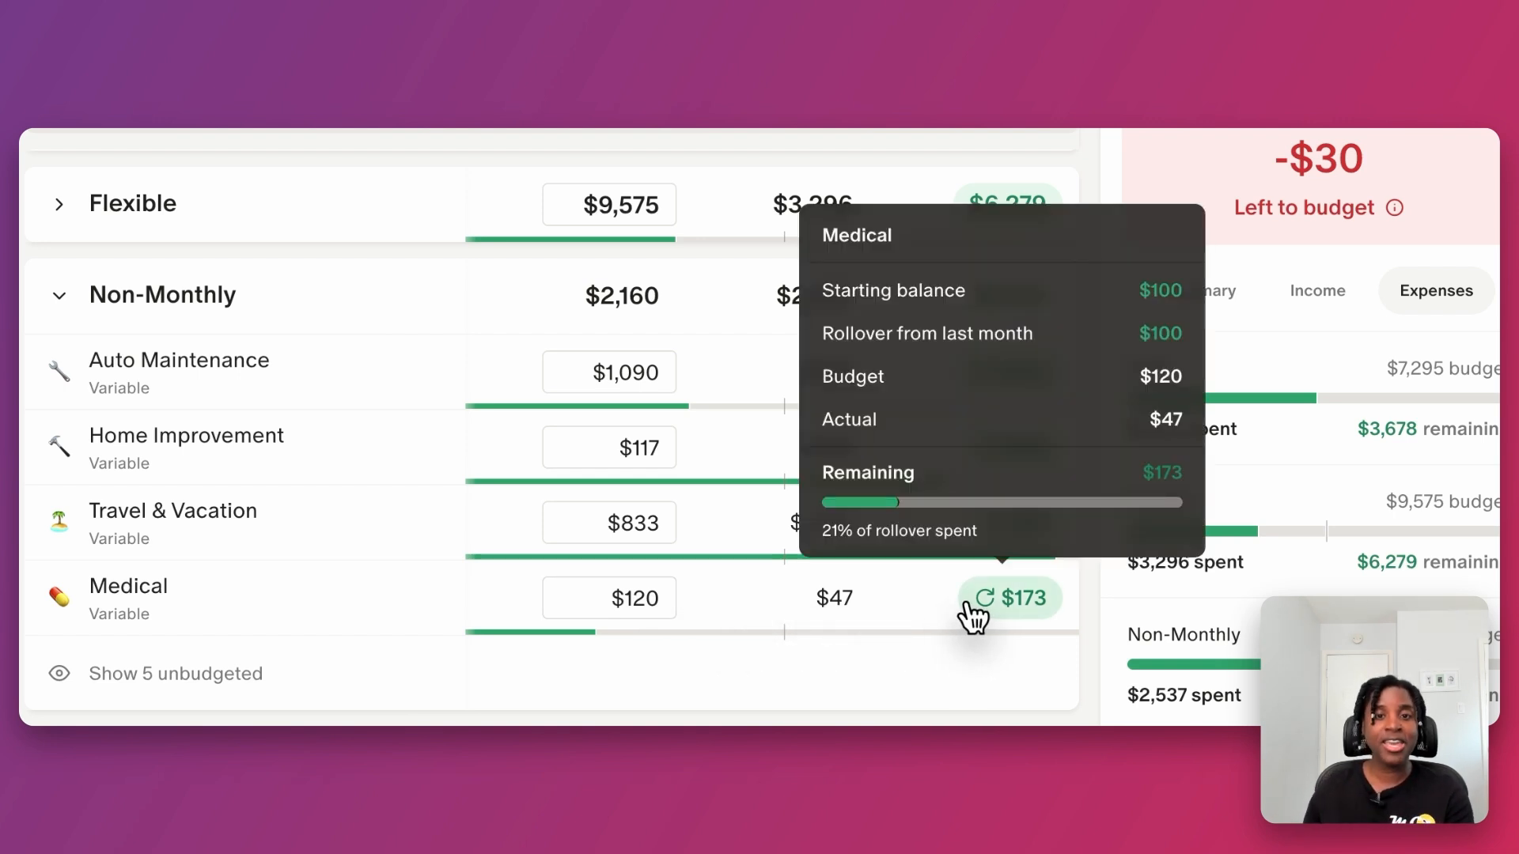